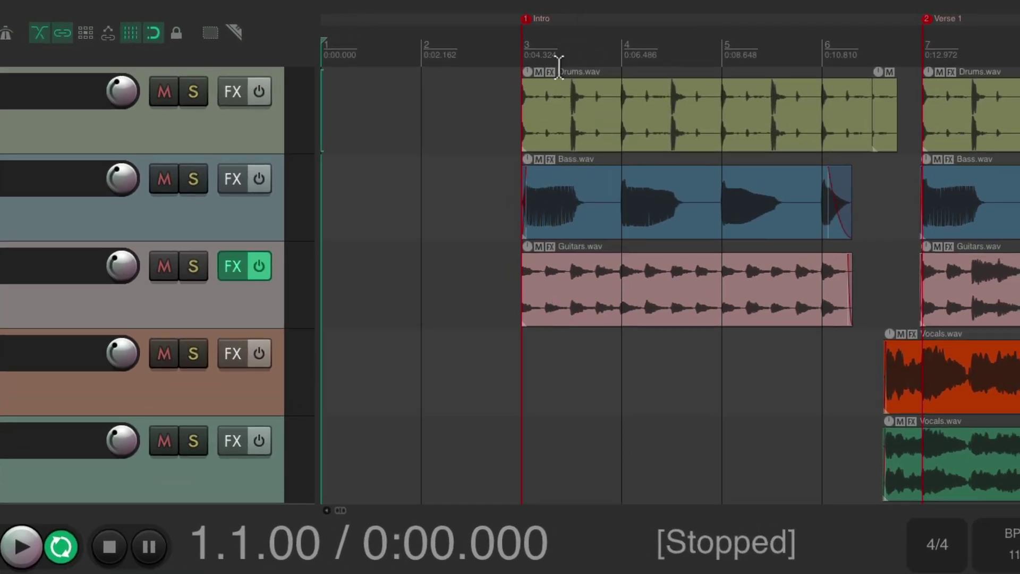
Put the edit cursor on the Intro at bar 3 and play the song into Verse 1.
left_click(522, 46)
key("space")
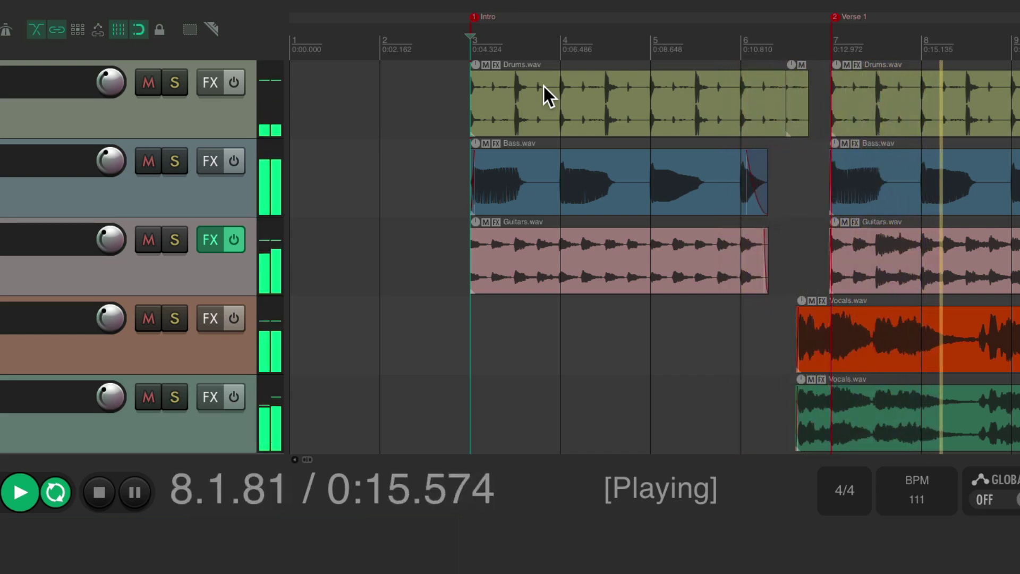
Stop playback and bring the edit cursor back to the Intro at 3.1.00 / 0:04.324.
key("space")
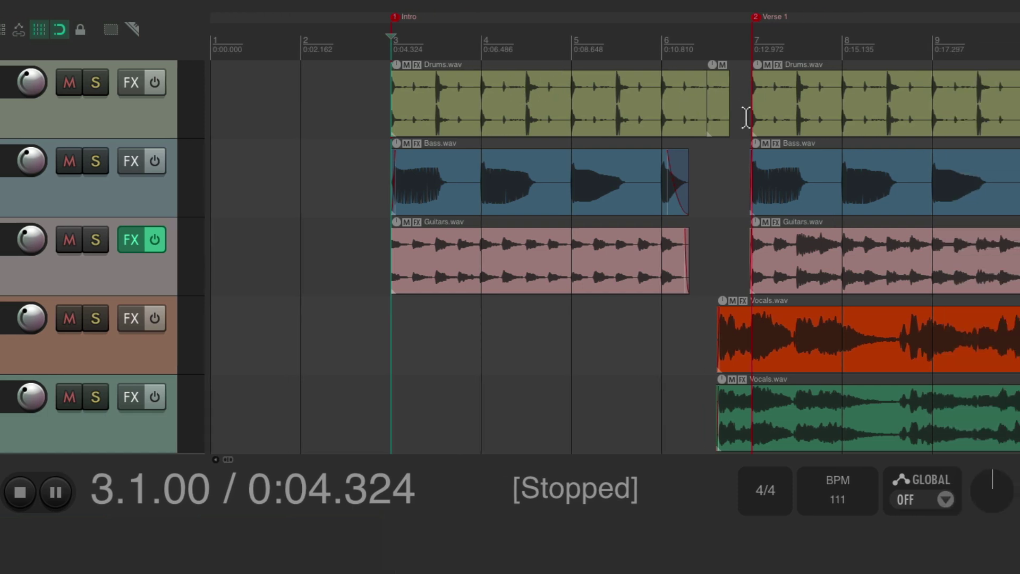
left_click(752, 43)
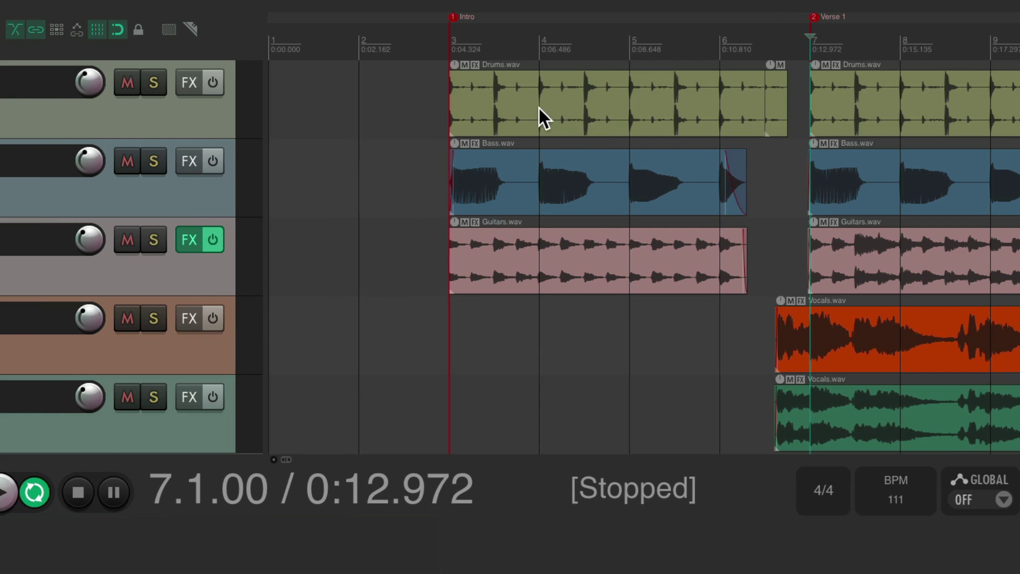
left_click(470, 48)
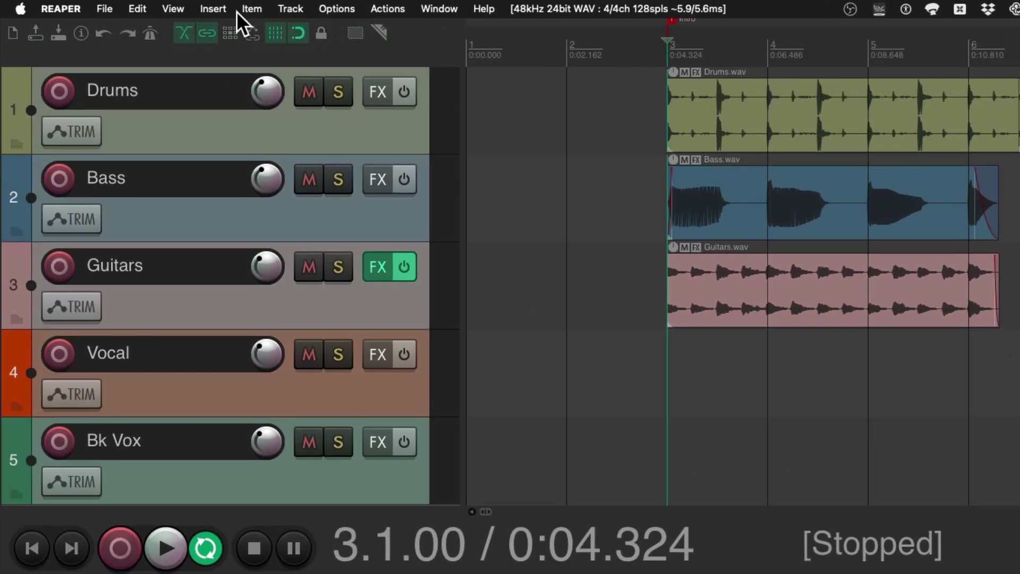
In Project settings, set 0:00 and measure 1 to the edit cursor so the Intro becomes 1.1.00.
left_click(117, 6)
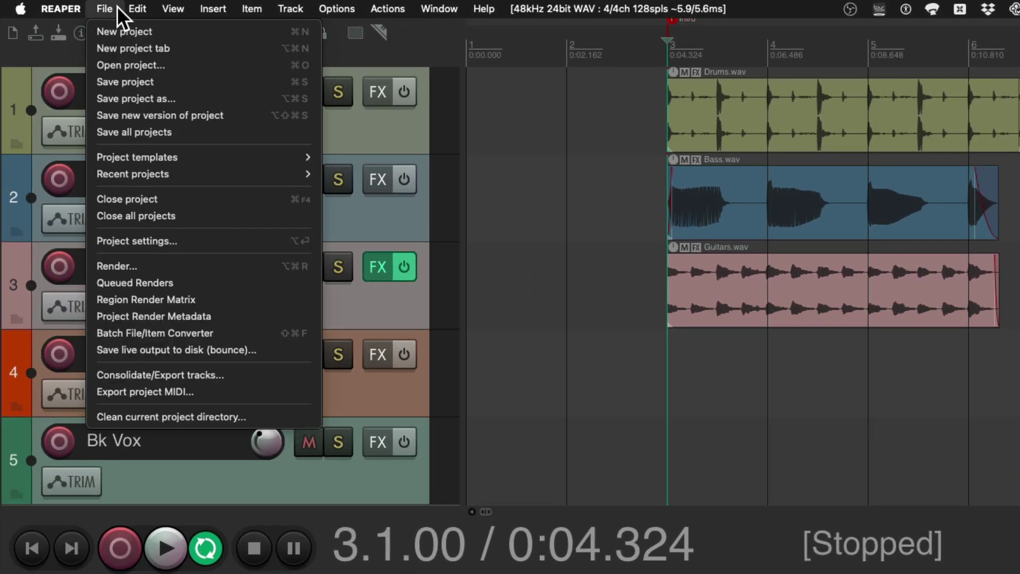
left_click(123, 242)
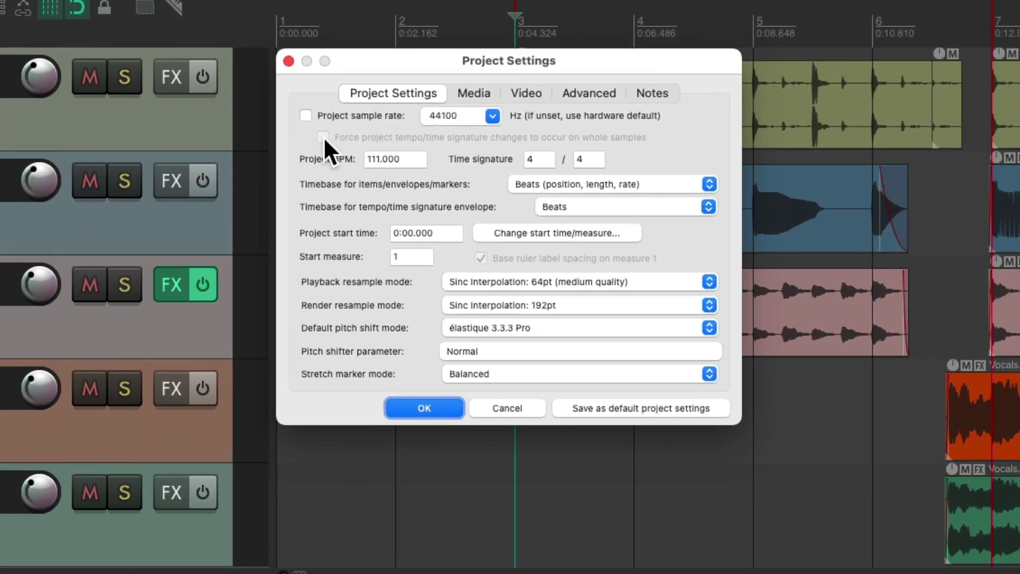
left_click(592, 227)
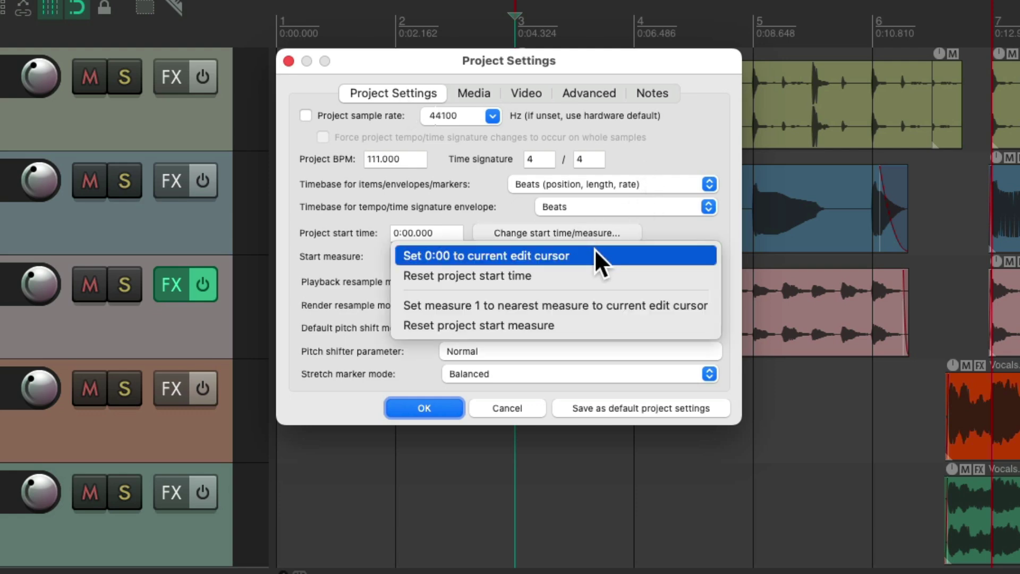
left_click(594, 249)
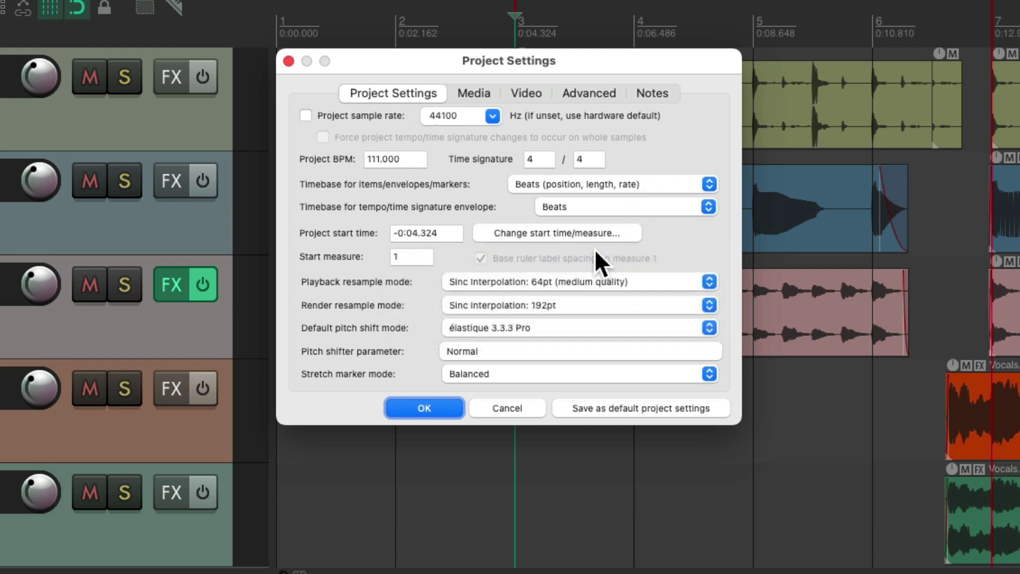
left_click(611, 233)
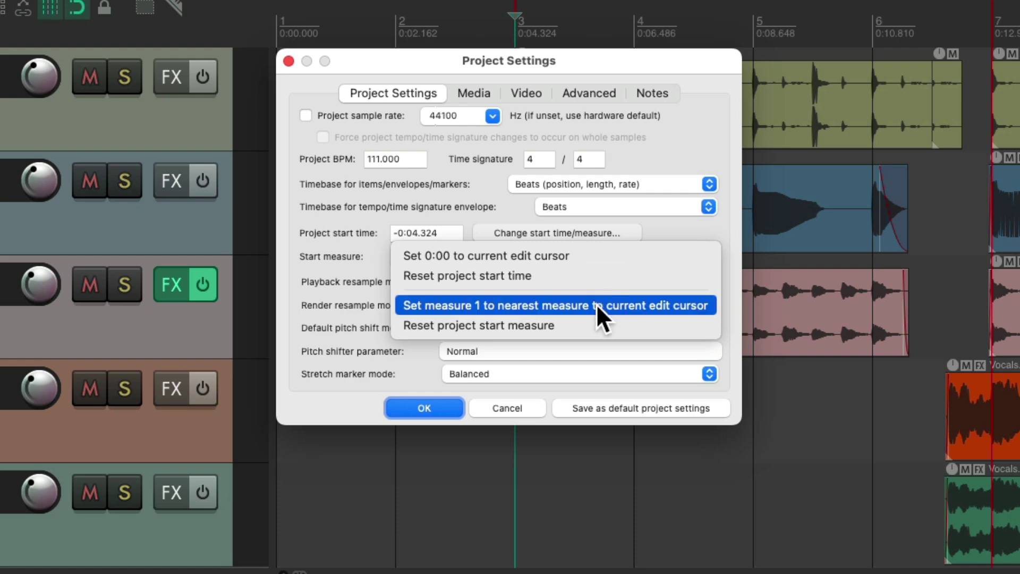
left_click(614, 304)
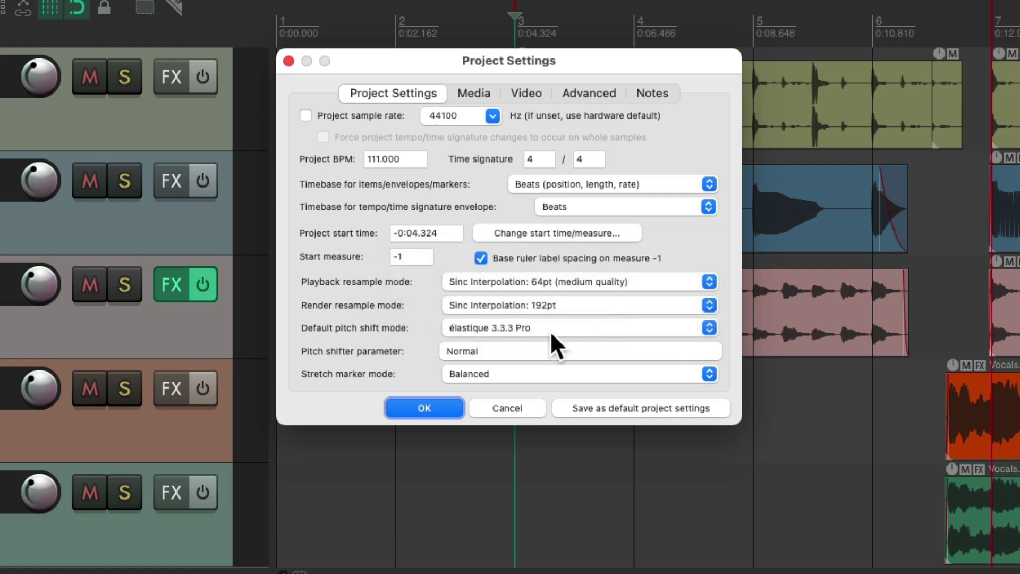
left_click(444, 408)
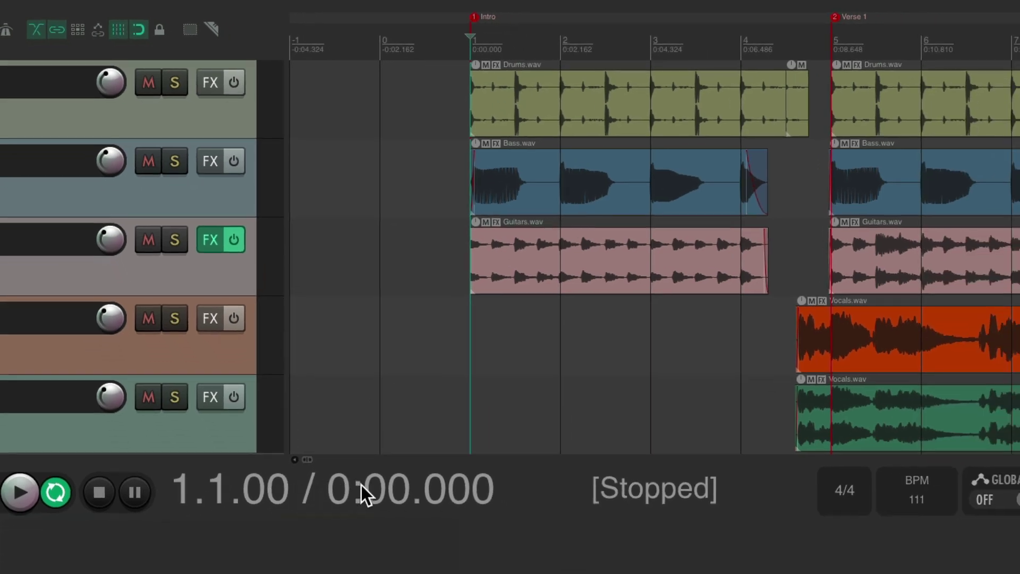
Play and stop from the new zero, then undo the re-zeroing so the Intro is bar 3 again.
key("space")
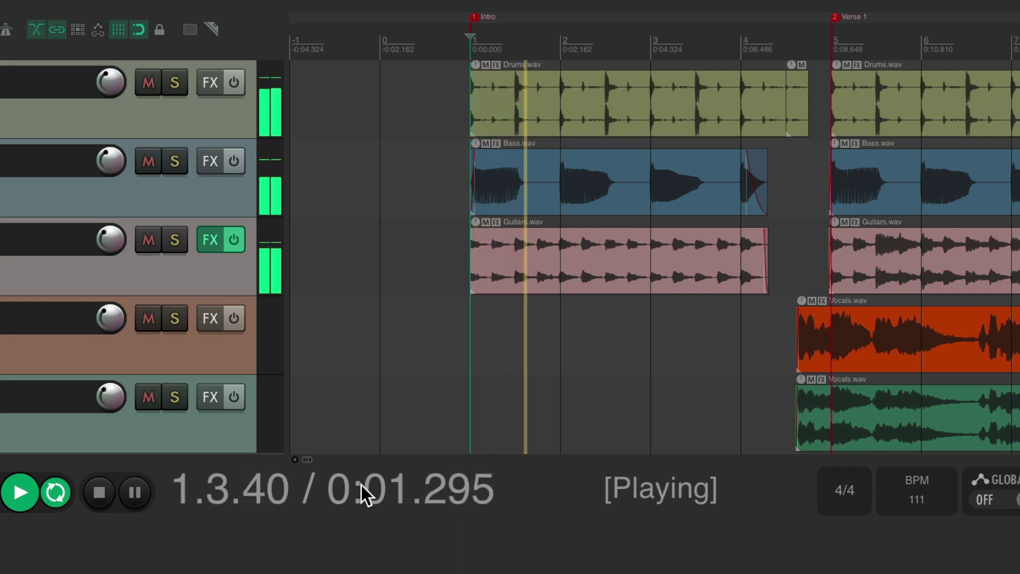
key("space")
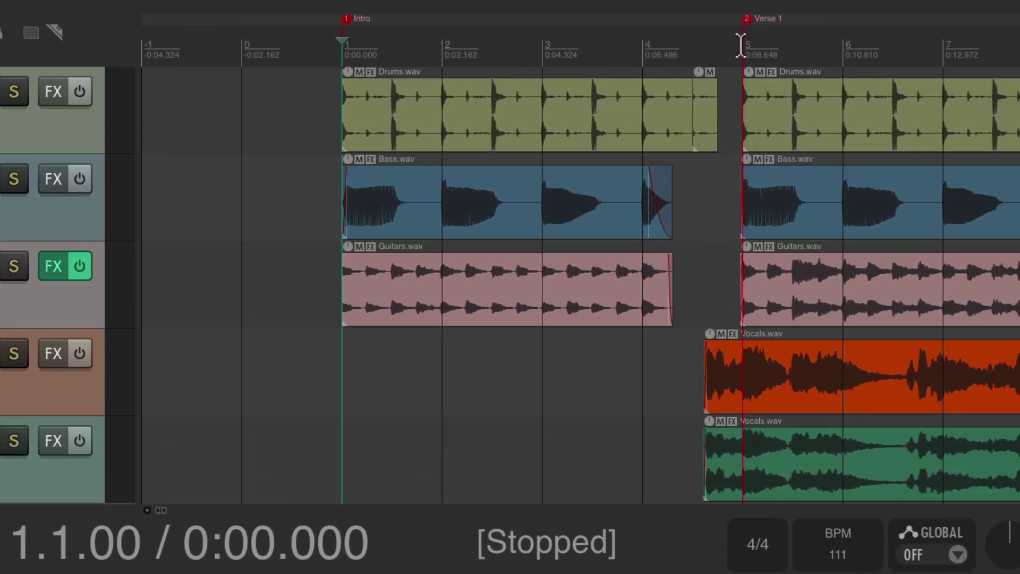
left_click(864, 45)
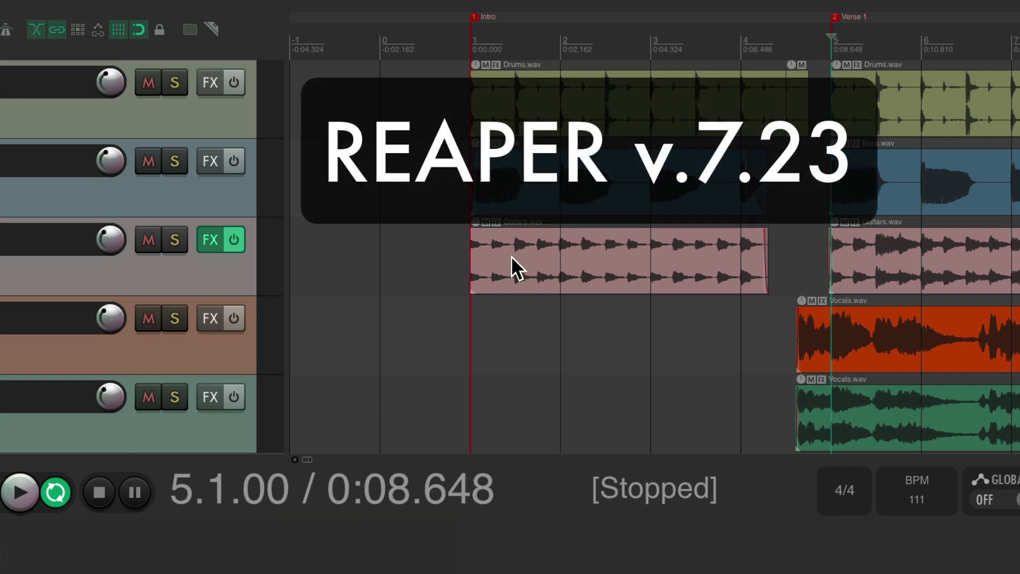
key("Home")
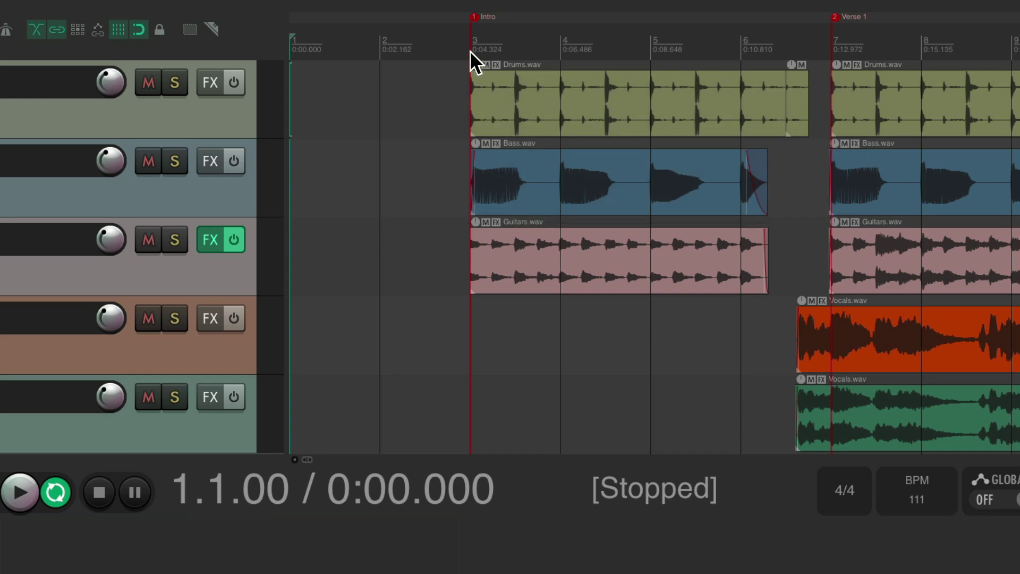
From the ruler's right-click menu, set 0:00 and measure 1 at the Intro edit position.
left_click(470, 50)
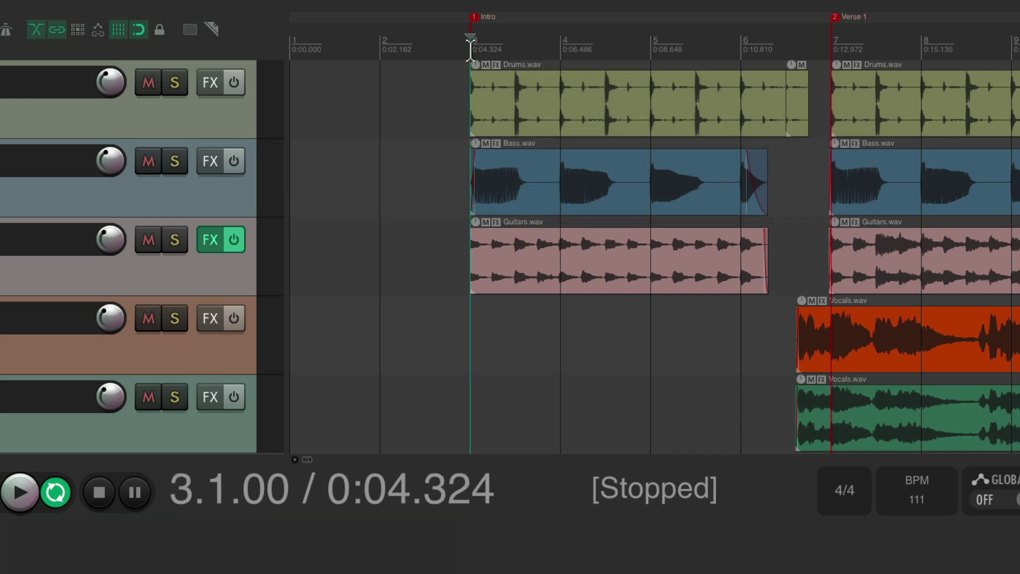
right_click(470, 50)
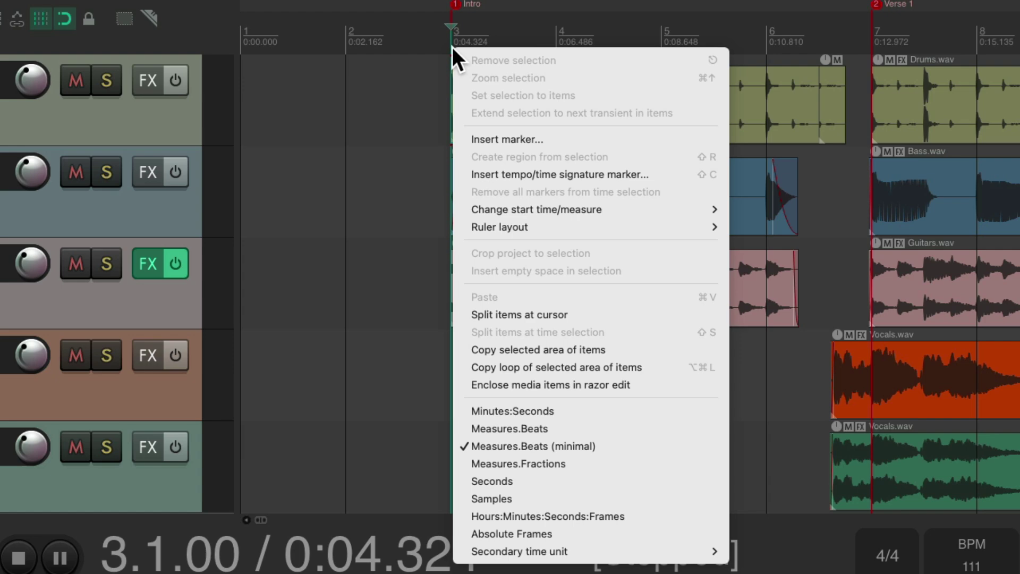
mouse_move(477, 194)
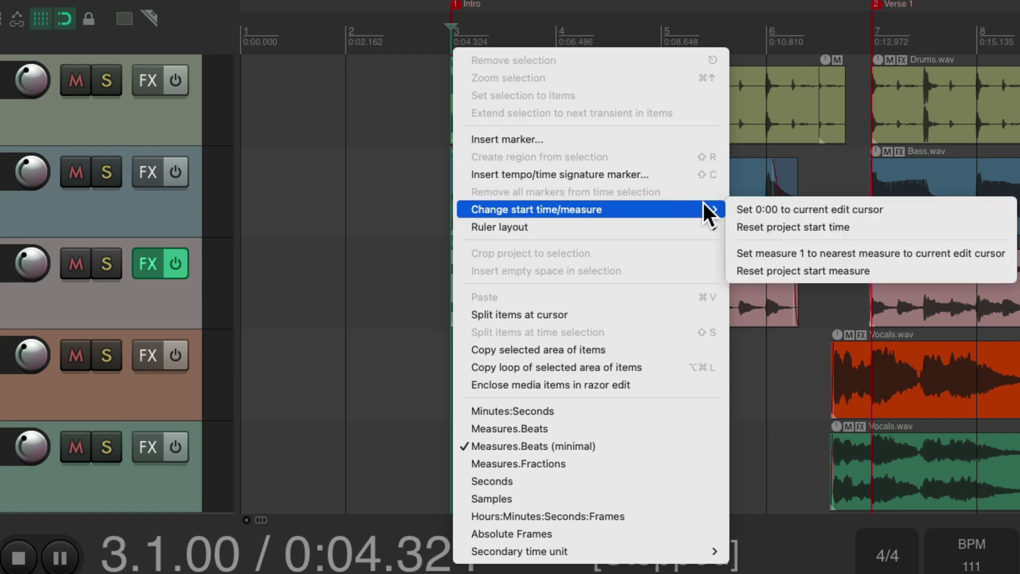
left_click(899, 208)
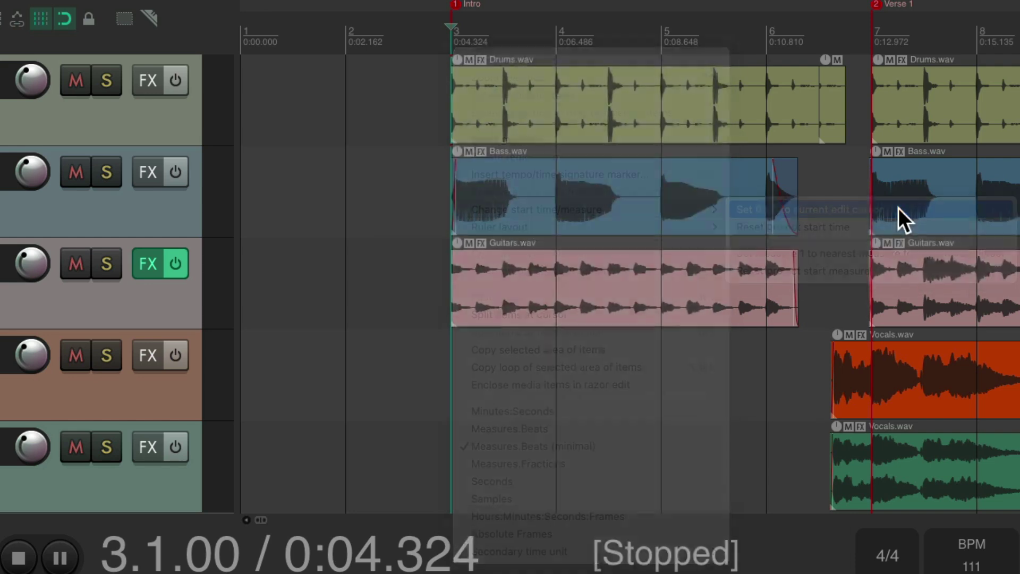
right_click(462, 44)
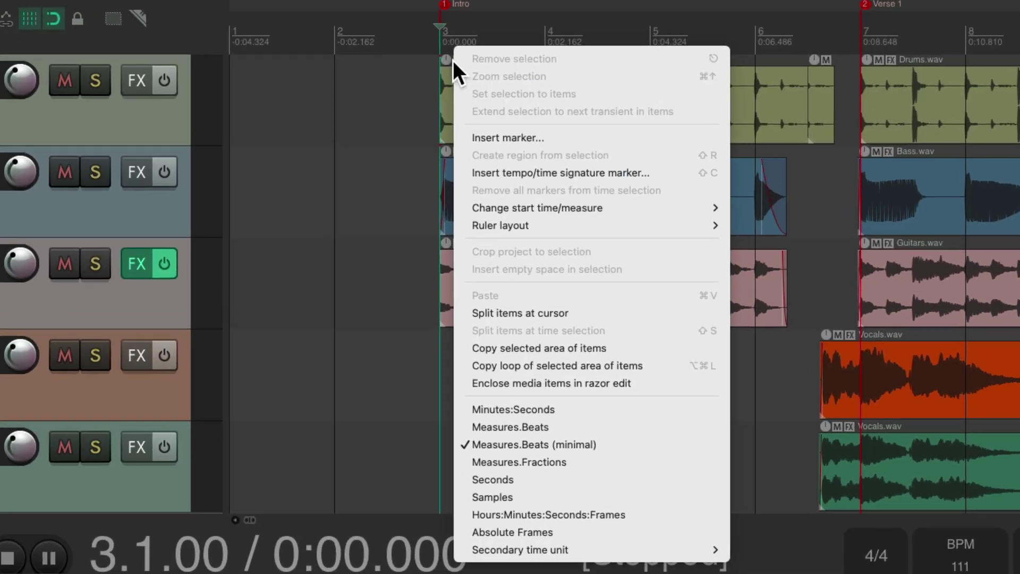
mouse_move(481, 192)
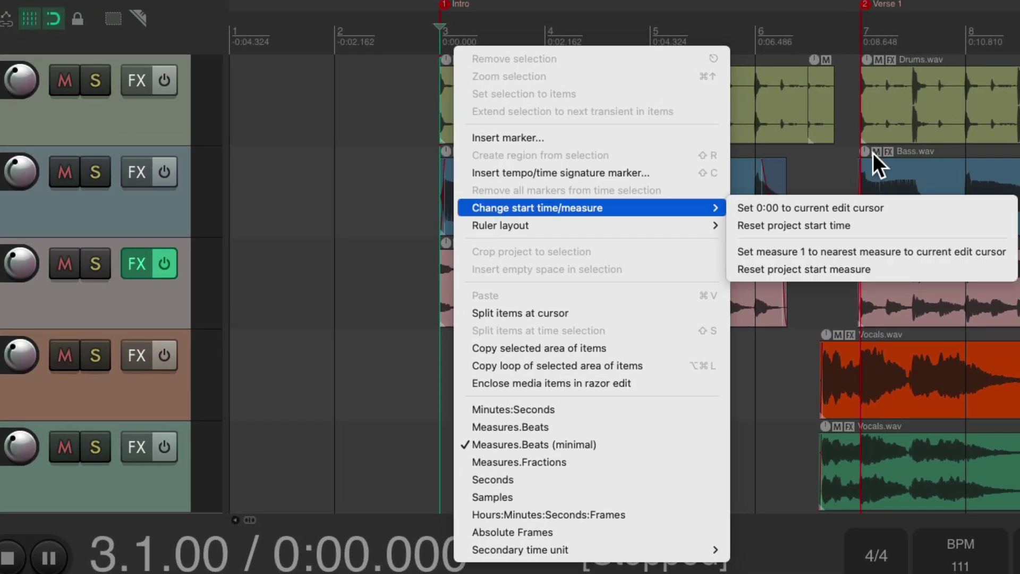
left_click(888, 252)
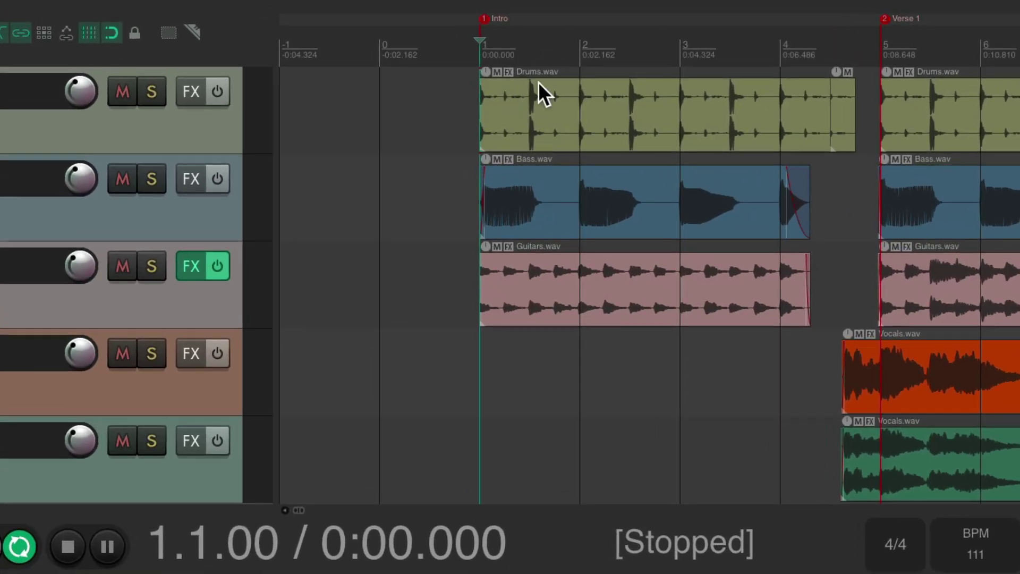
Play the re-zeroed song from bar 1, then stop it.
key("space")
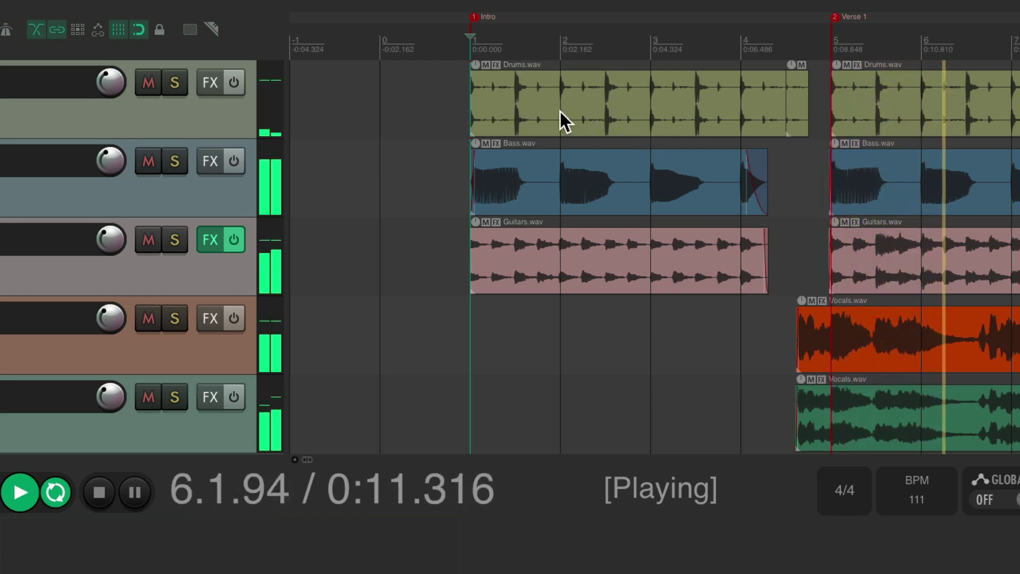
key("space")
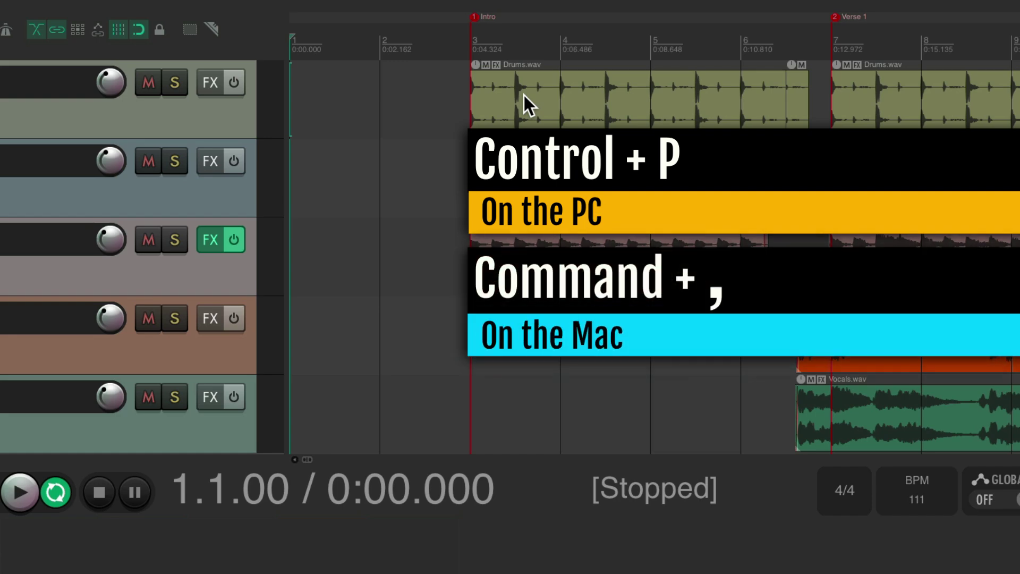
In Preferences > Mouse Modifiers, open the Action list for the unused Ctrl ruler click.
key("super+comma")
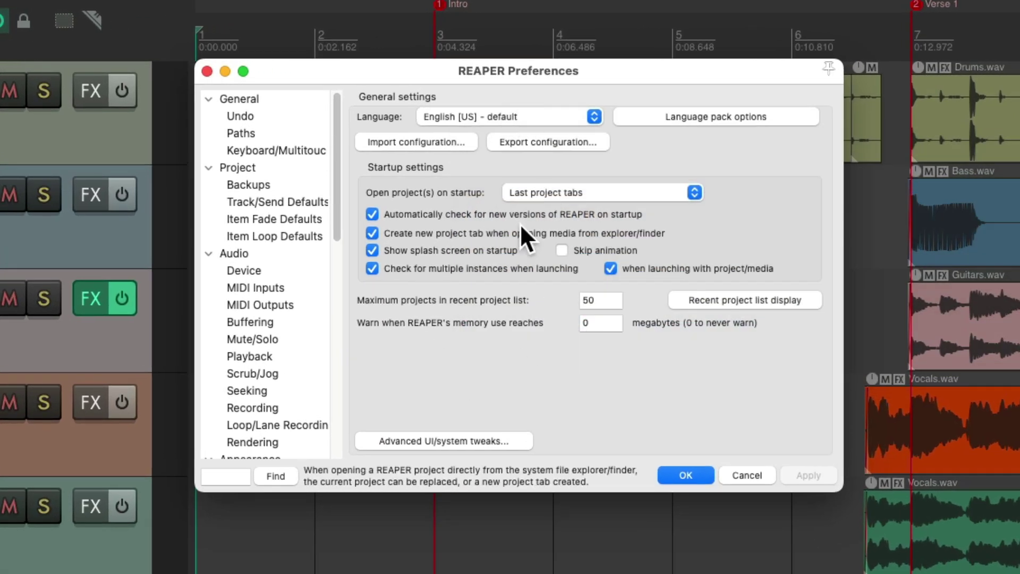
scroll(287, 216, "down", 10)
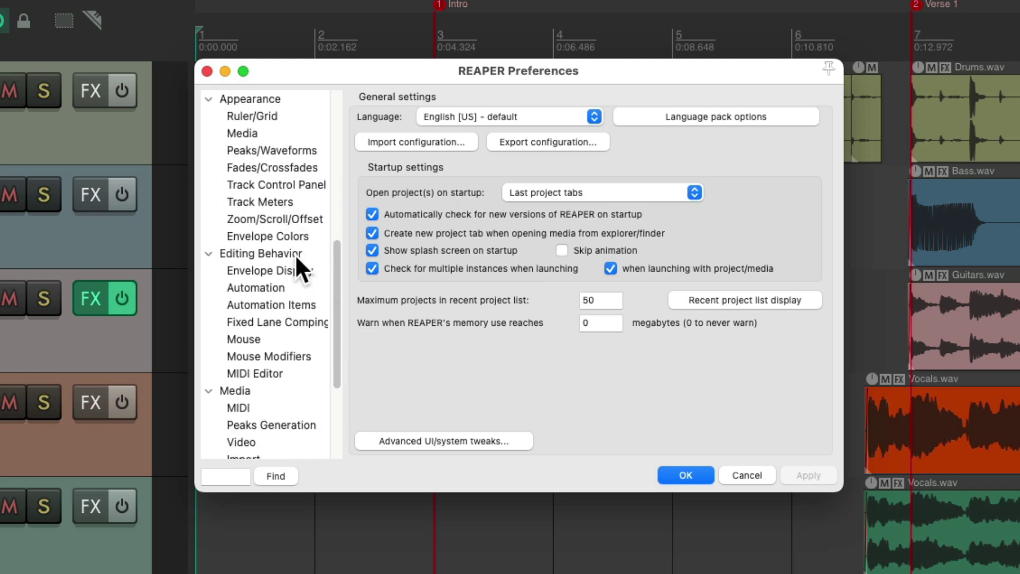
left_click(287, 356)
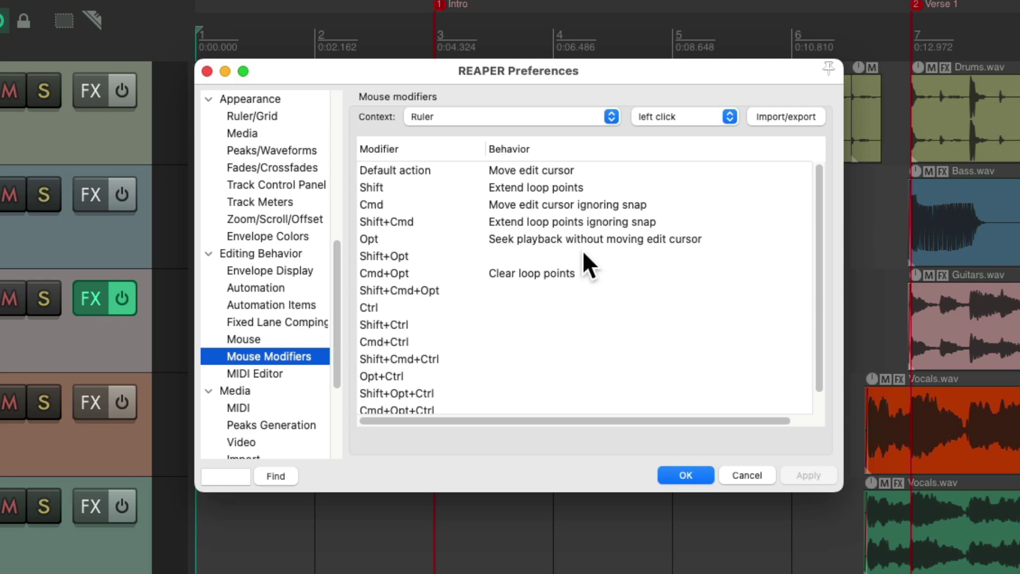
left_click(519, 308)
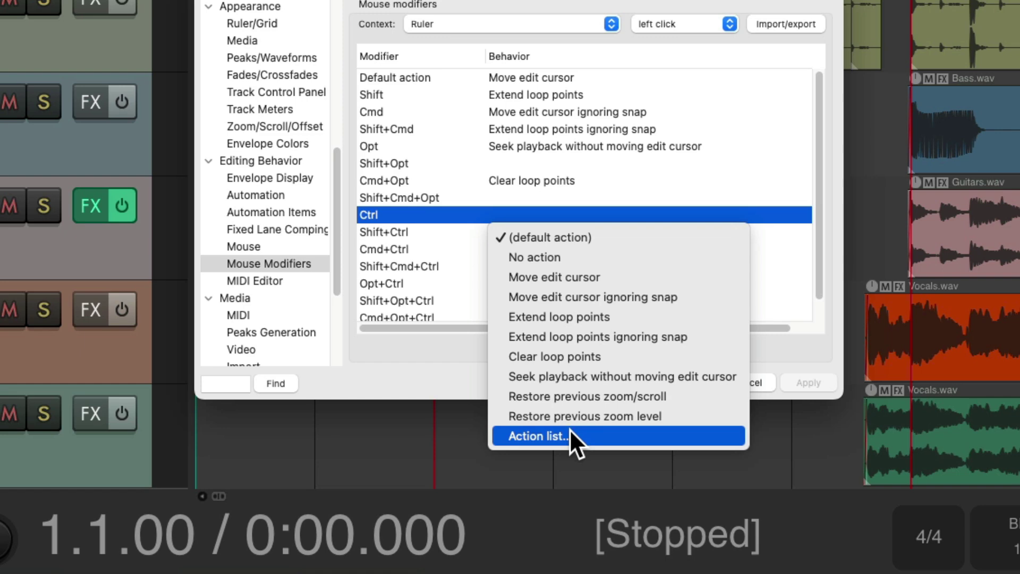
left_click(571, 436)
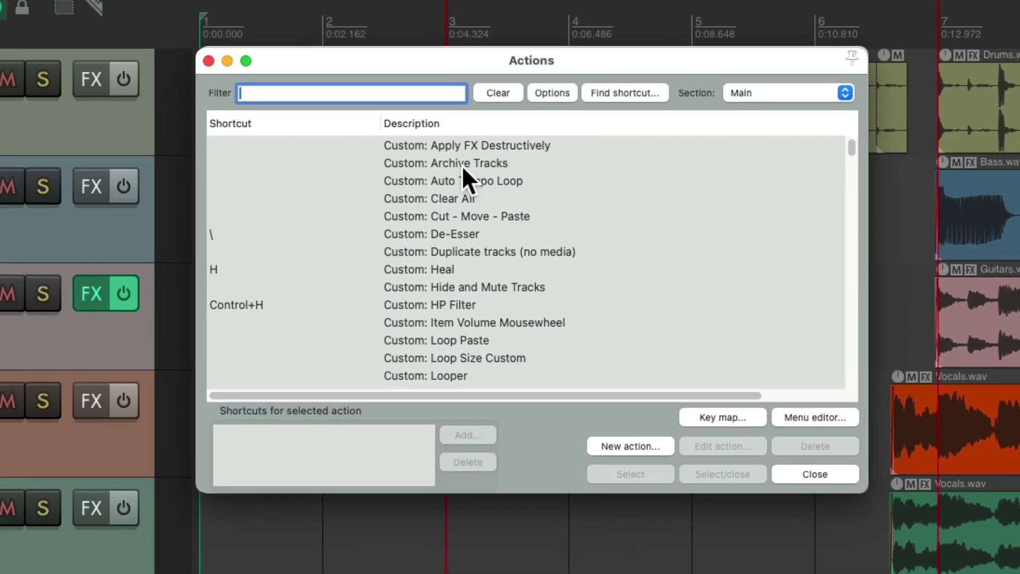
Filter actions to 'current edit cursor' and select both Ruler Set 0:00 and Set measure 1 actions.
type("current edit cursor")
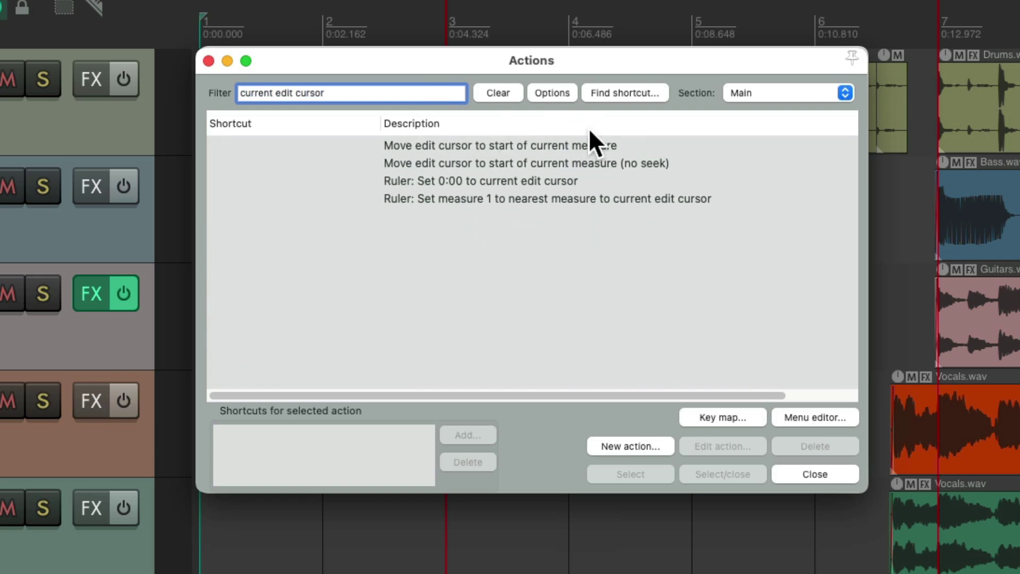
left_click(597, 180)
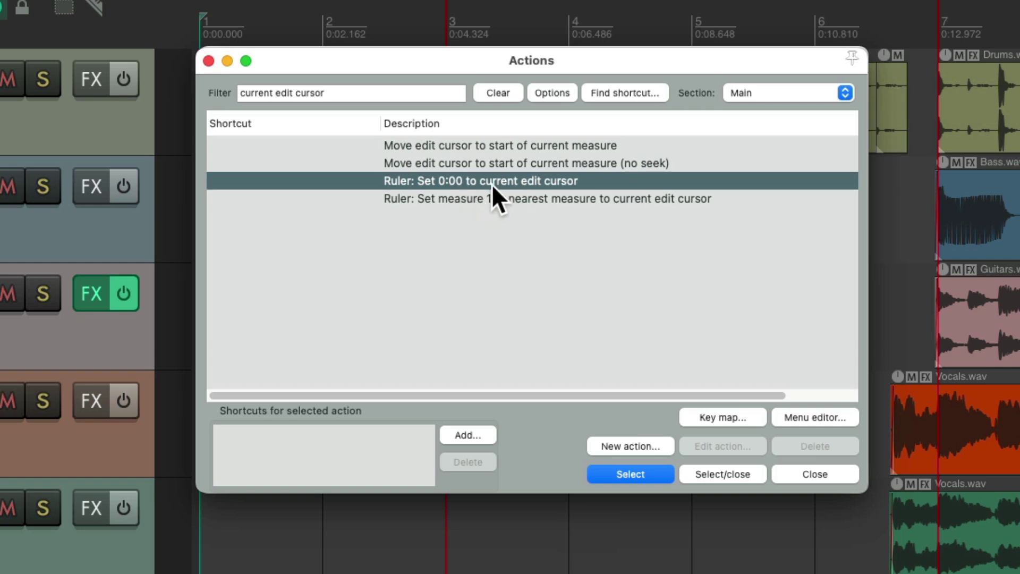
left_click(505, 199)
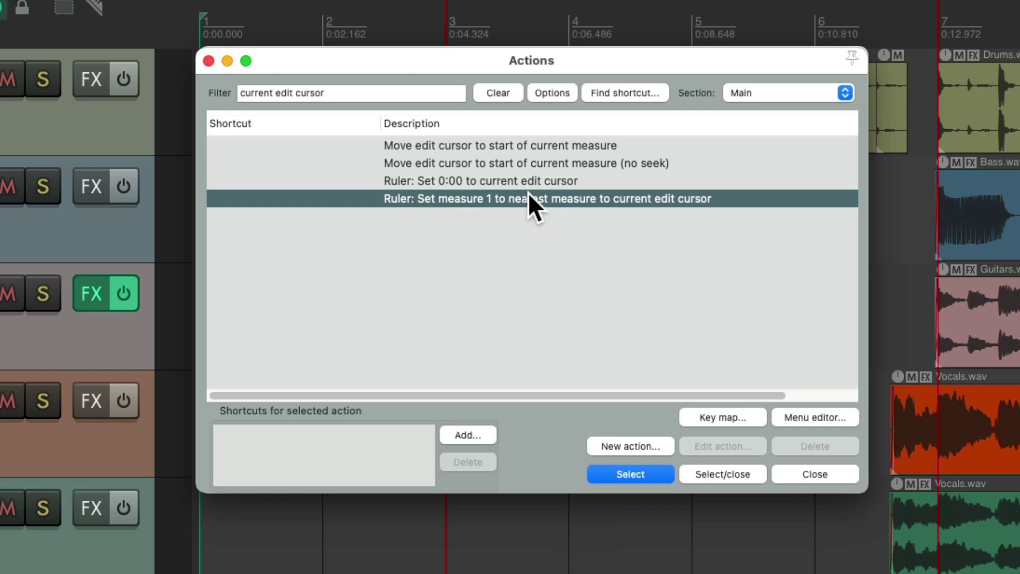
left_click(512, 183)
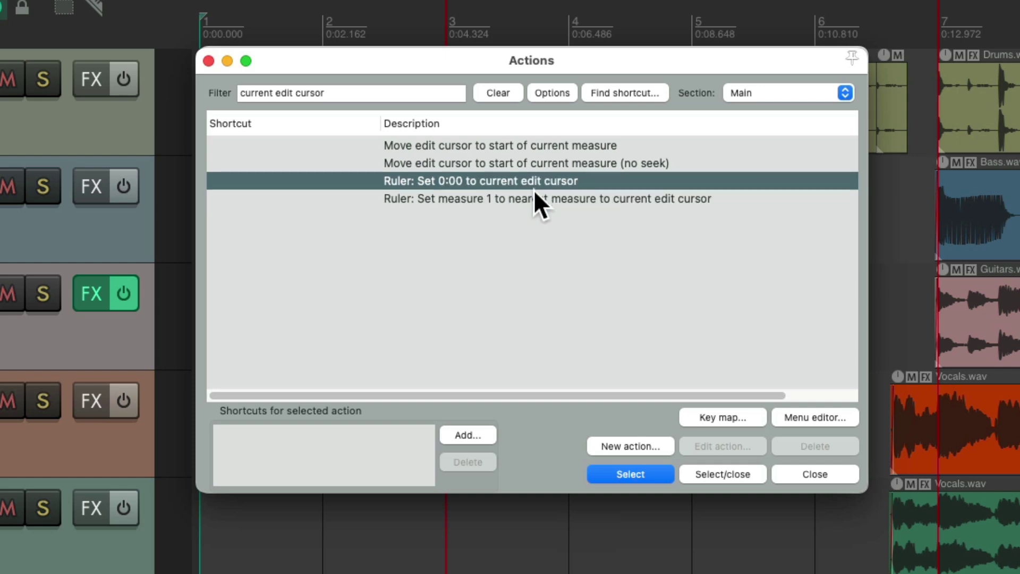
left_click(534, 200, "shift")
left_click(637, 445)
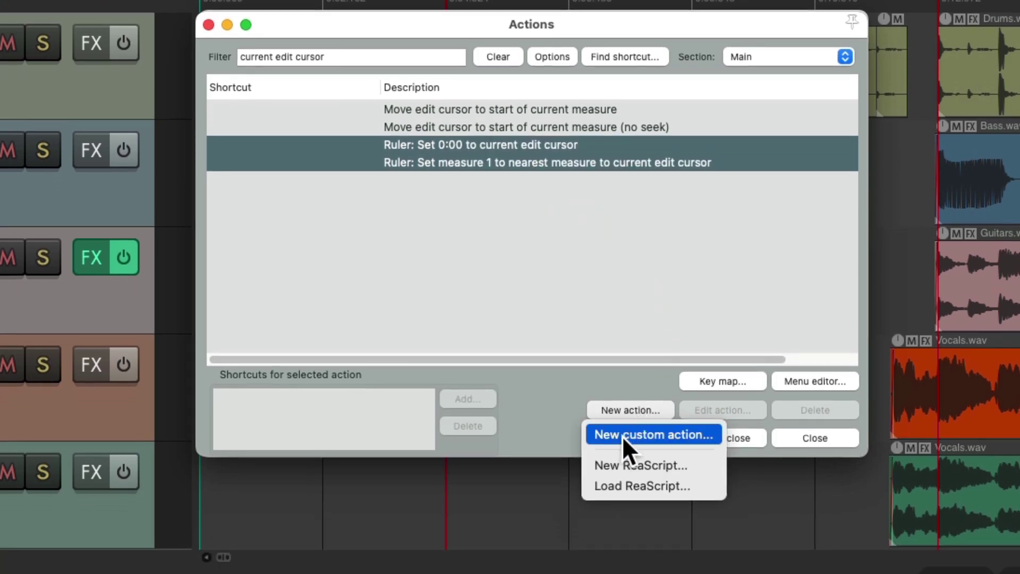
Save both actions as custom action 'Reset current edit cursor' and confirm it for the ruler Ctrl-click.
left_click(623, 436)
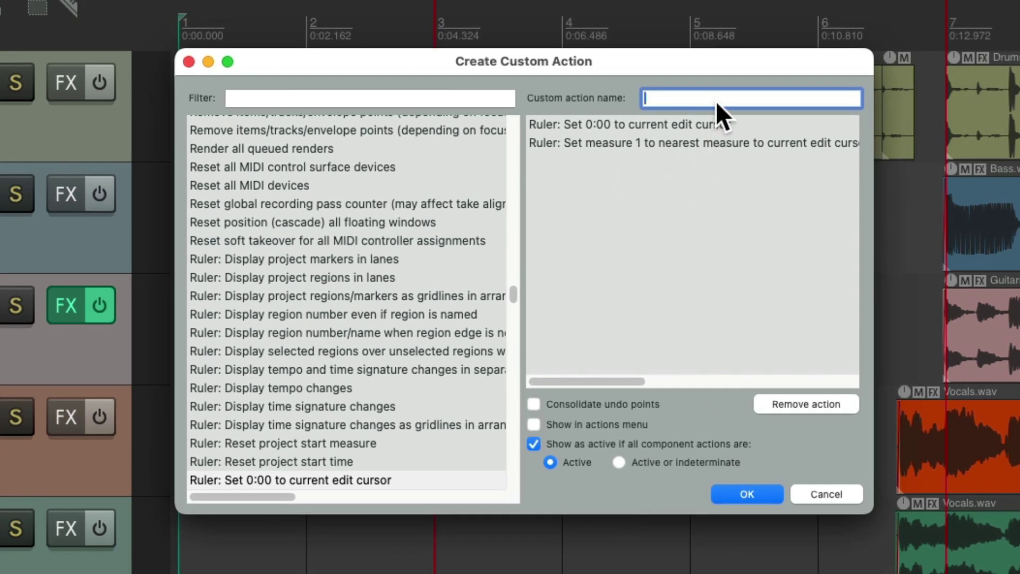
type("Reset current edit cursor")
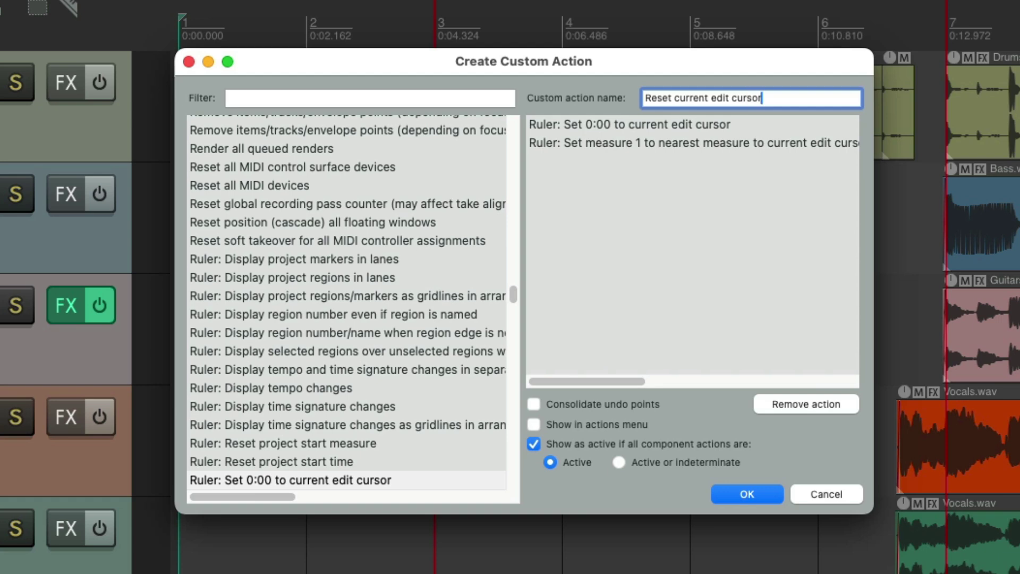
left_click(749, 492)
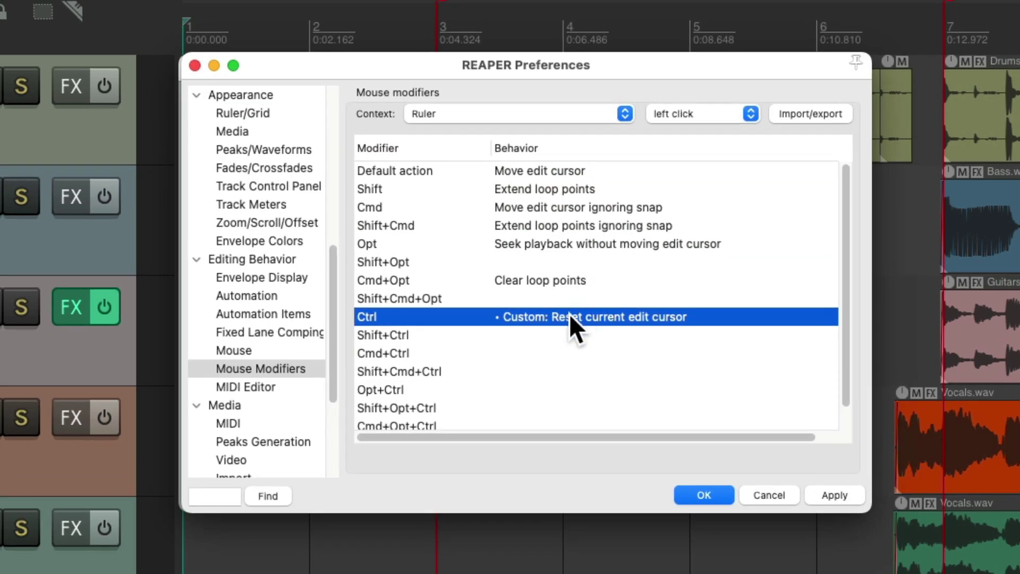
left_click(705, 495)
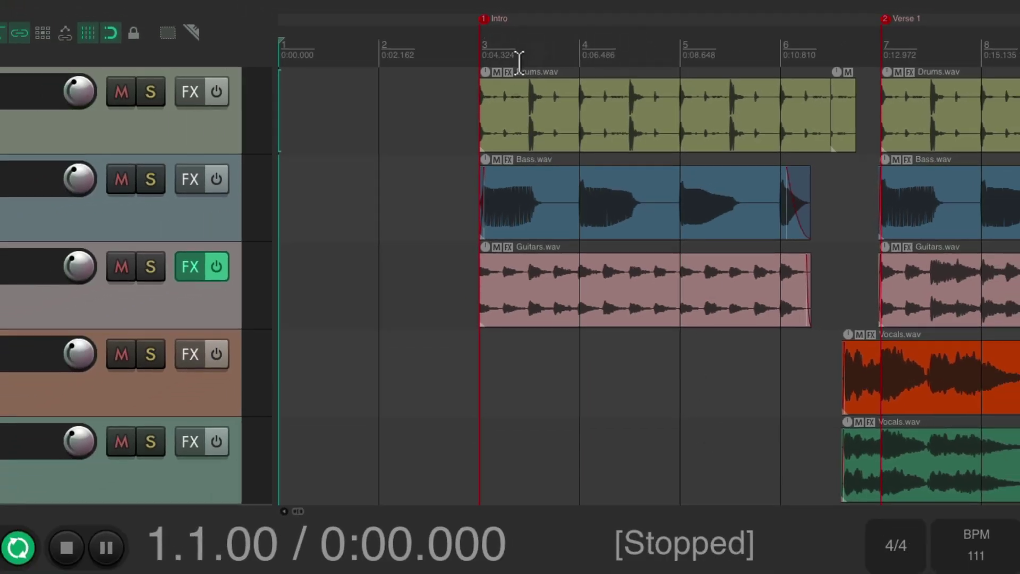
Test the Ctrl-click re-zero at later bars and Verse 1, finally setting bar 1 at the Intro.
left_click(479, 53)
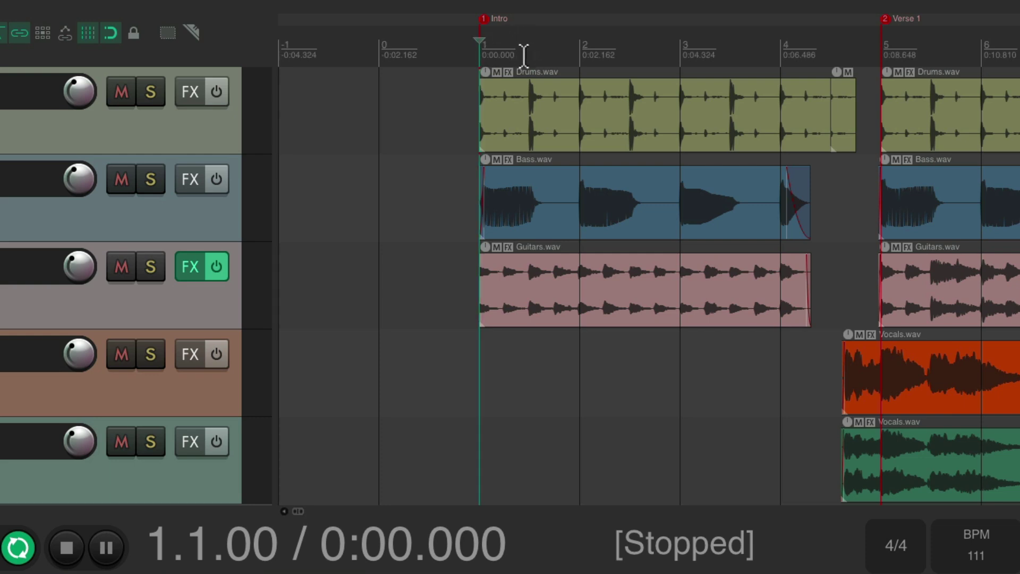
left_click(580, 51)
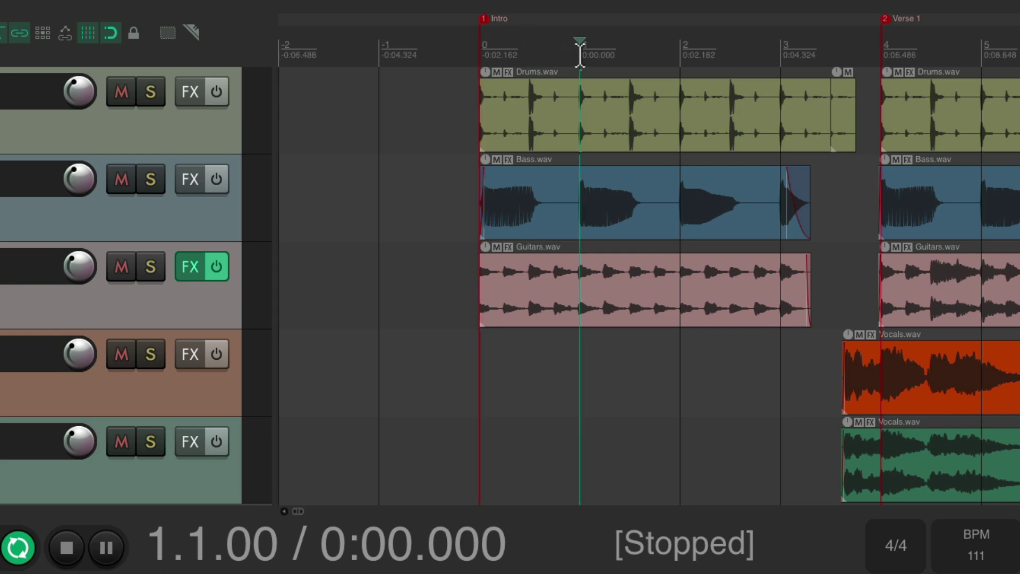
left_click(681, 51)
left_click(781, 51)
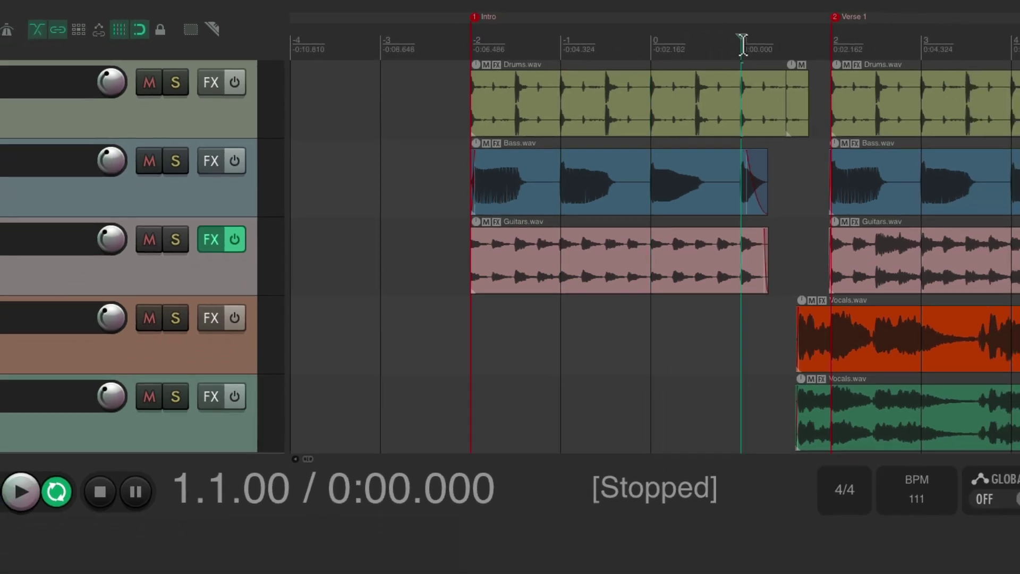
left_click(831, 43)
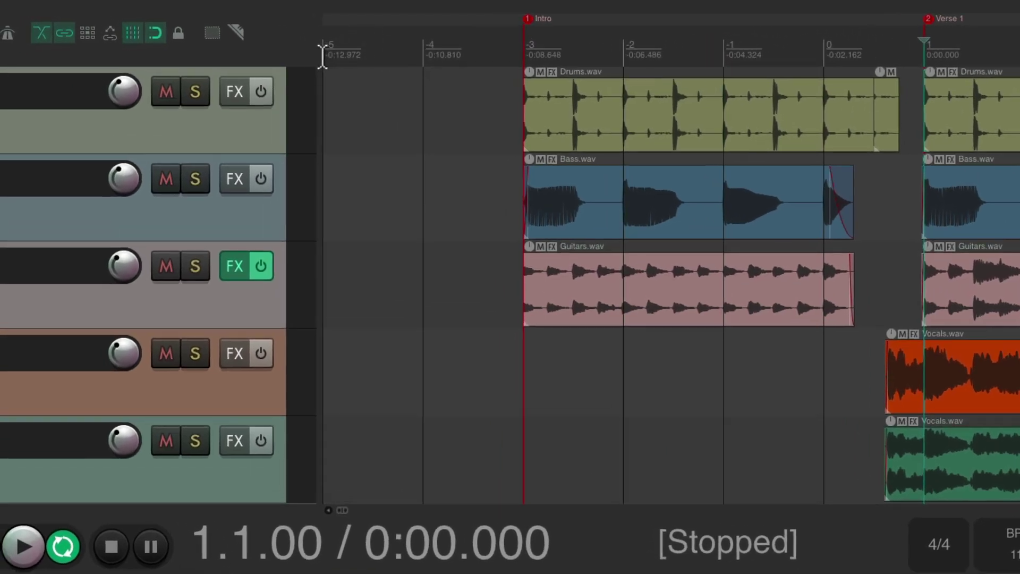
left_click(324, 51)
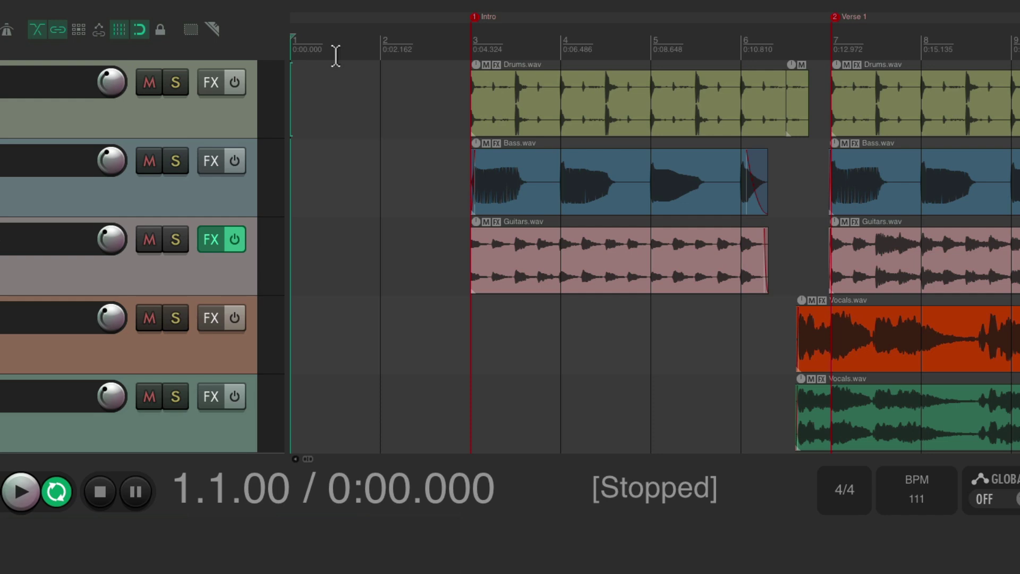
left_click(471, 41)
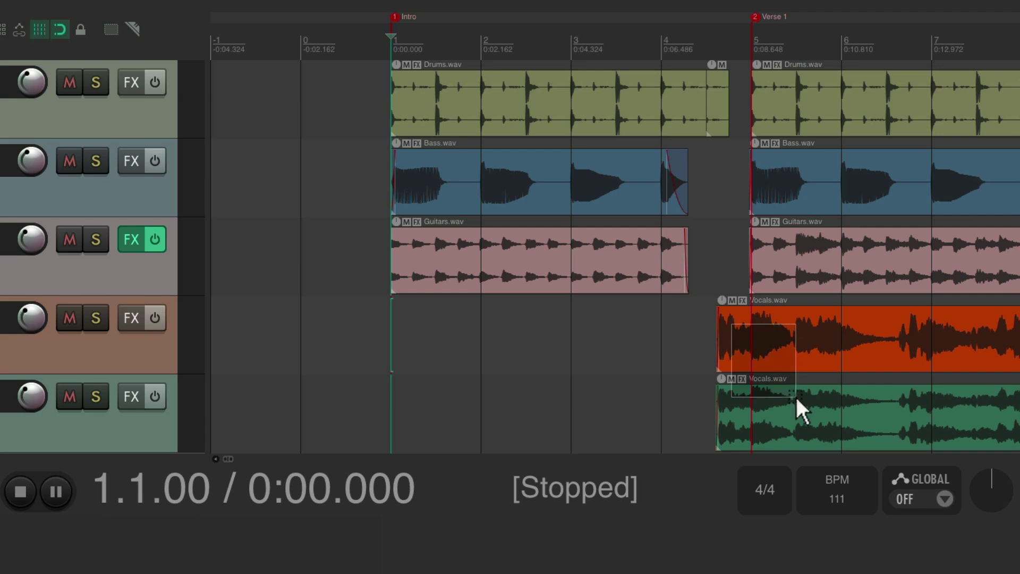
Nudge both Vocals items left by 4.0 measures.
left_click(795, 398)
key("n")
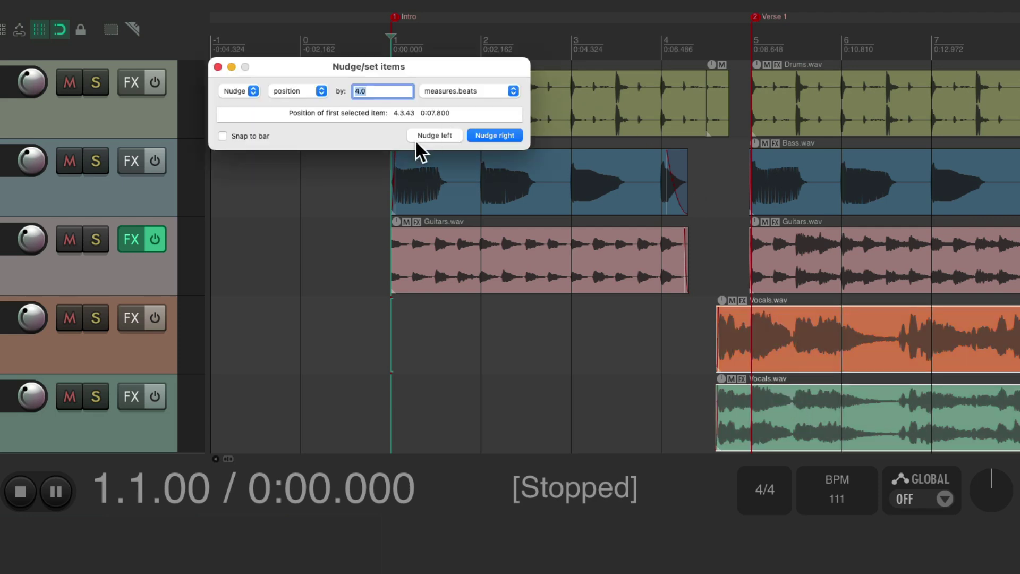
left_click(429, 134)
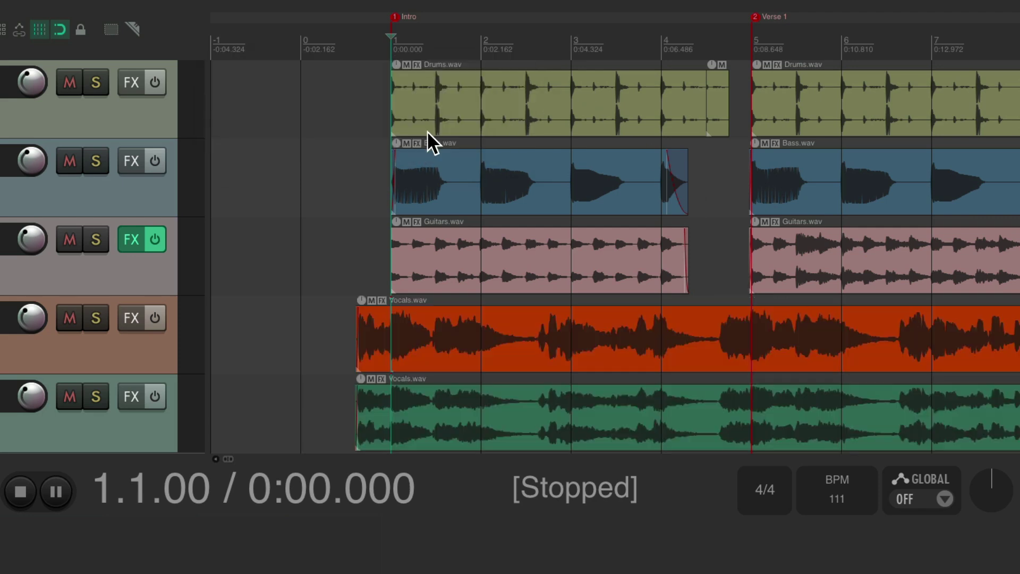
Play the song from the vocal pickup at -0:01.081, then stop.
left_click(346, 51)
key("space")
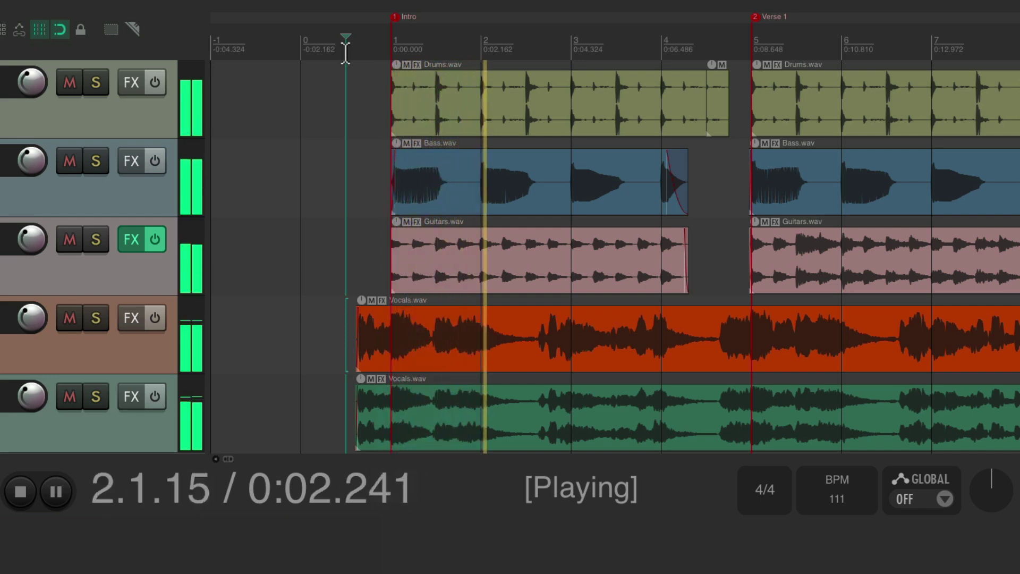
key("space")
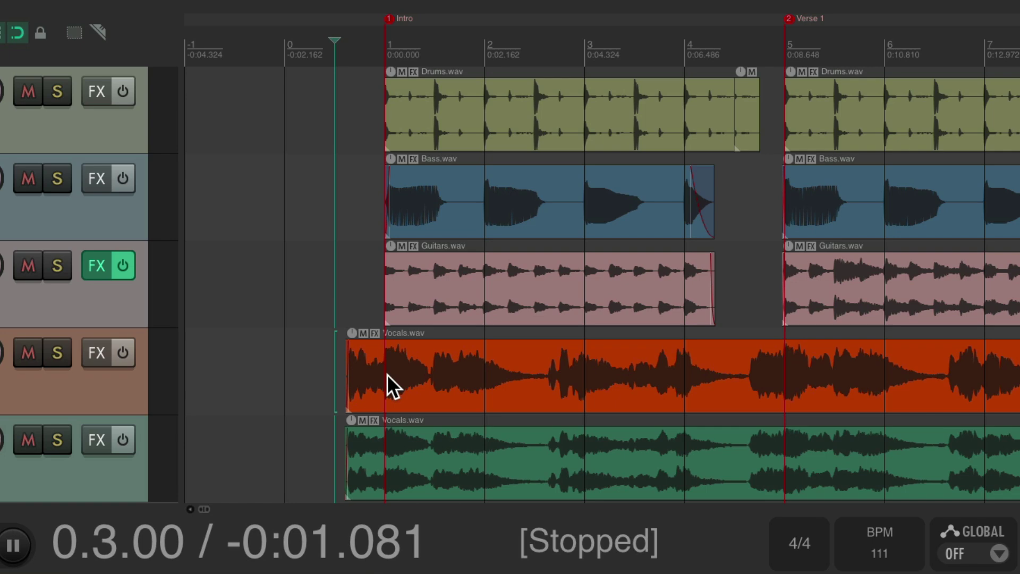
Assign 'Ruler: Set 0:00 to current edit cursor' to the Shift+Ctrl ruler click in Mouse Modifiers.
key("super+comma")
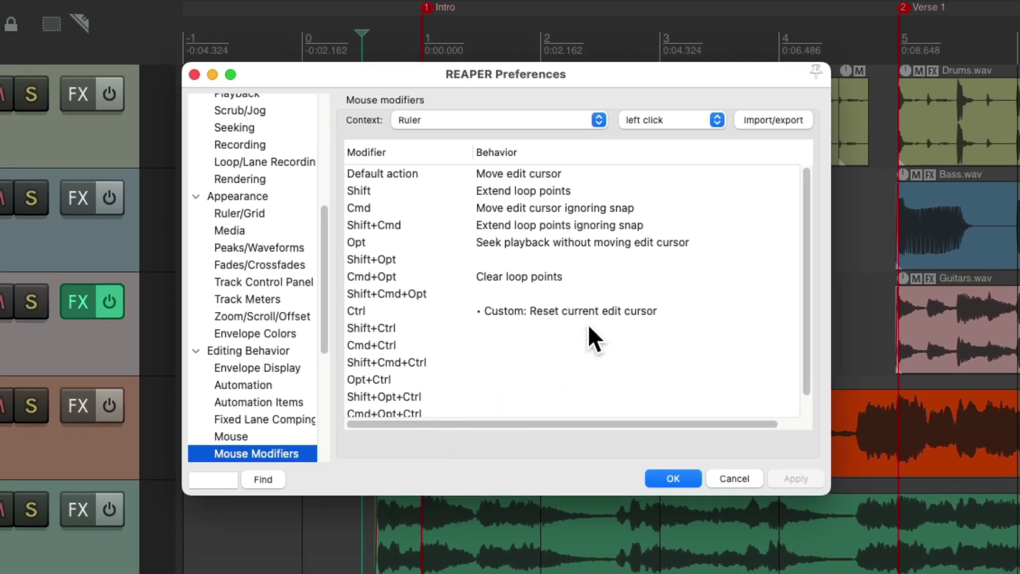
left_click(537, 328)
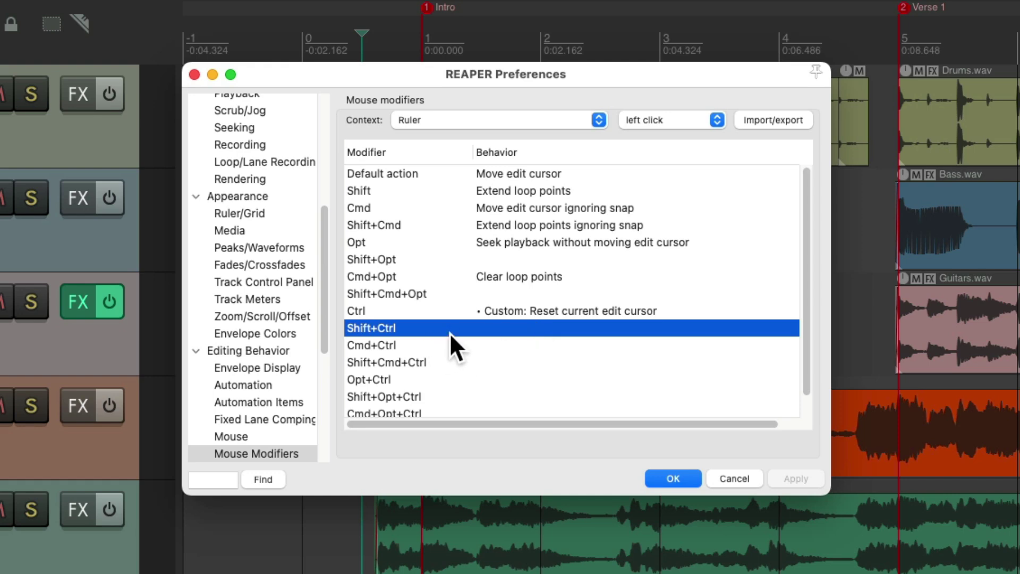
left_click(506, 330)
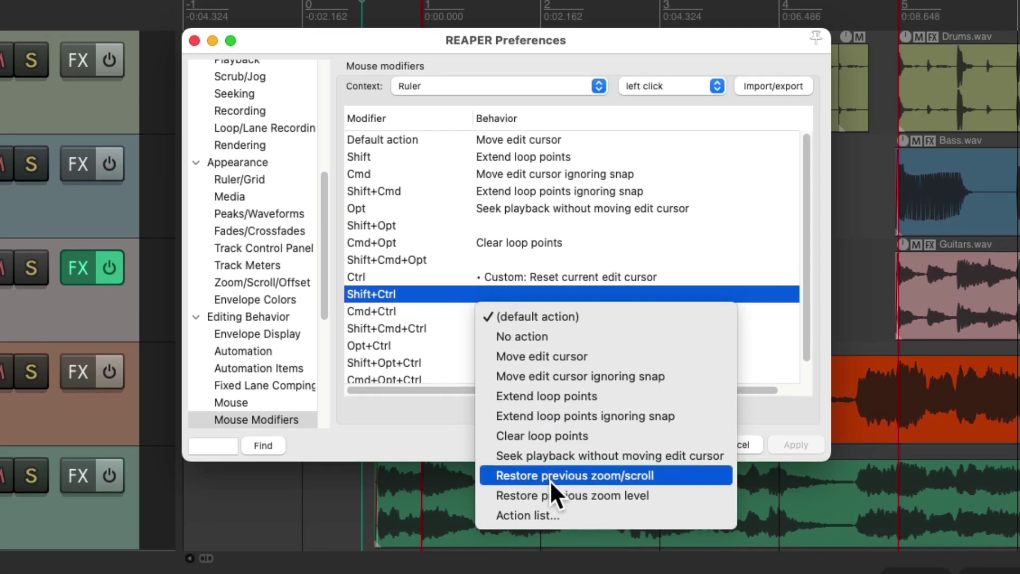
left_click(551, 516)
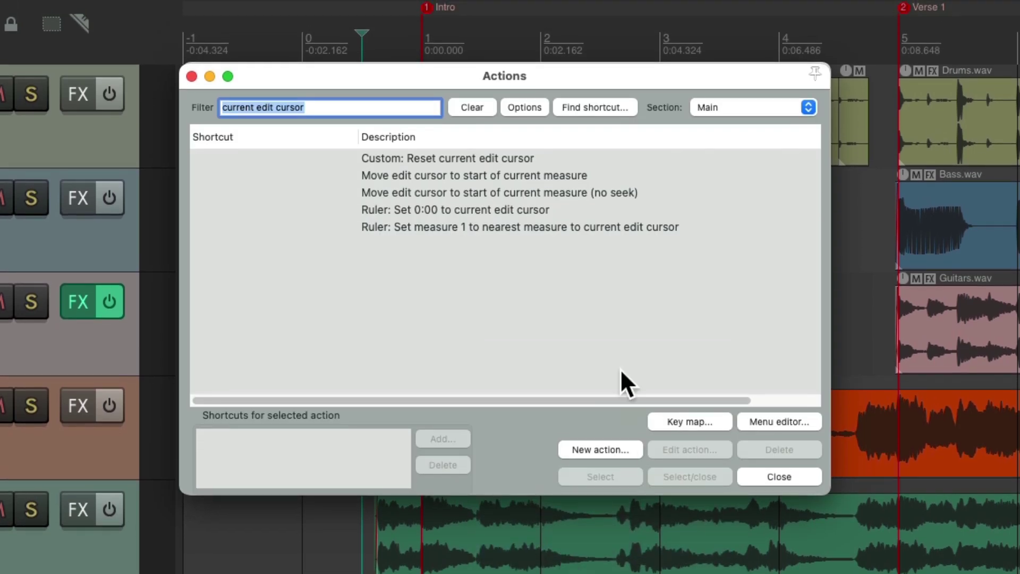
left_click(497, 210)
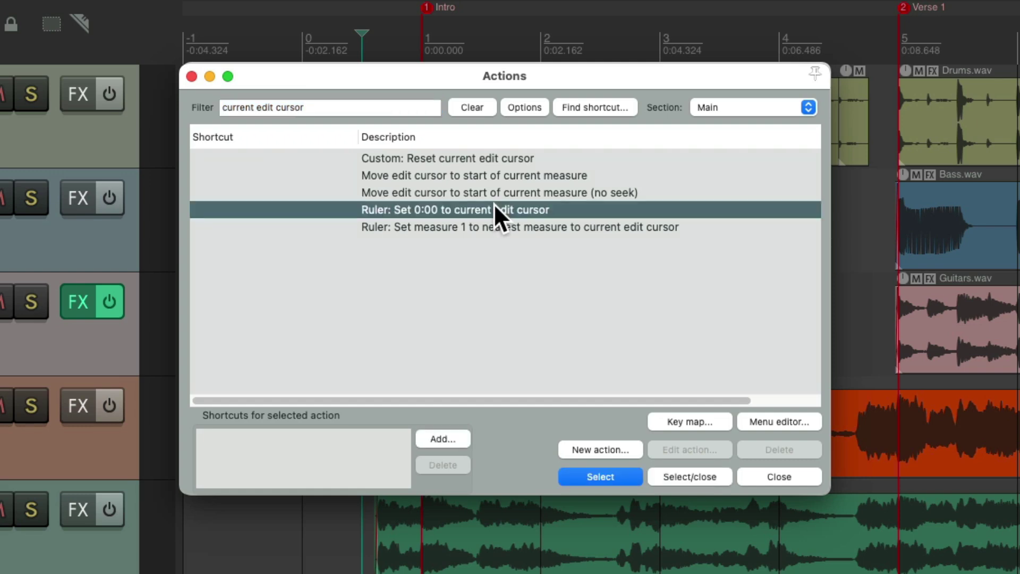
double_click(503, 209)
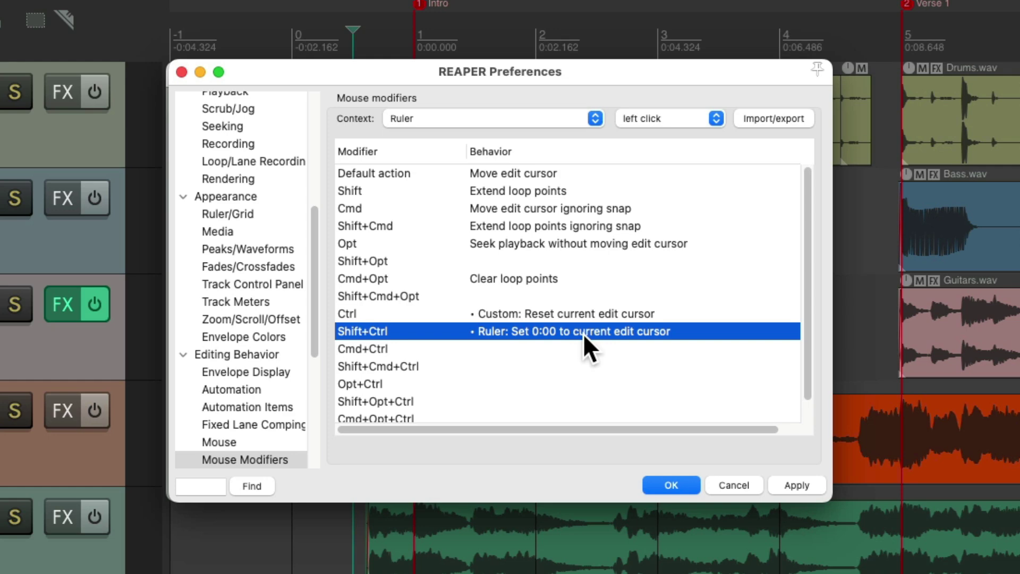
Apply the preferences, then reset bar 1 and 0:00 to the project start and then the Intro.
left_click(661, 485)
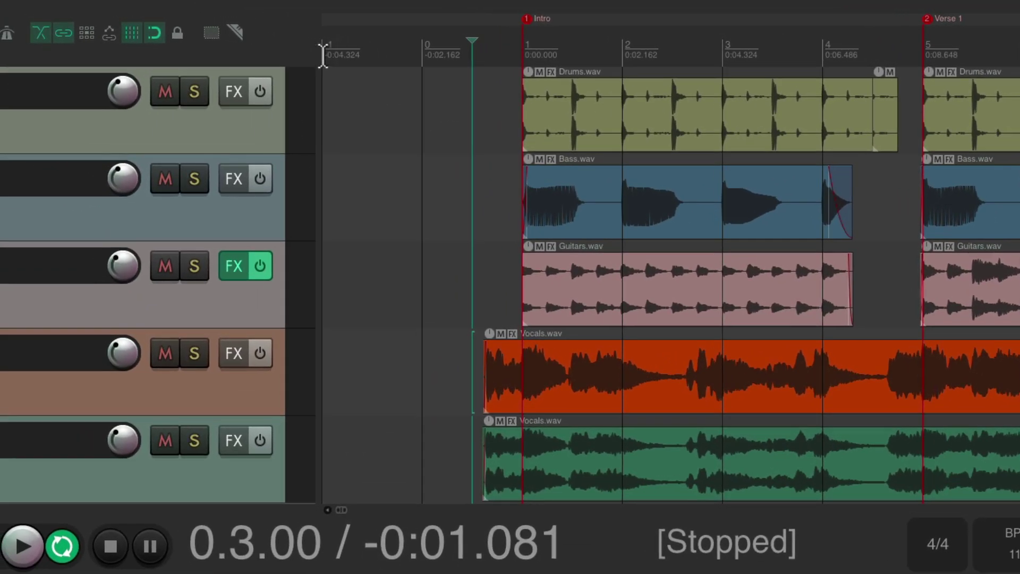
left_click(322, 55)
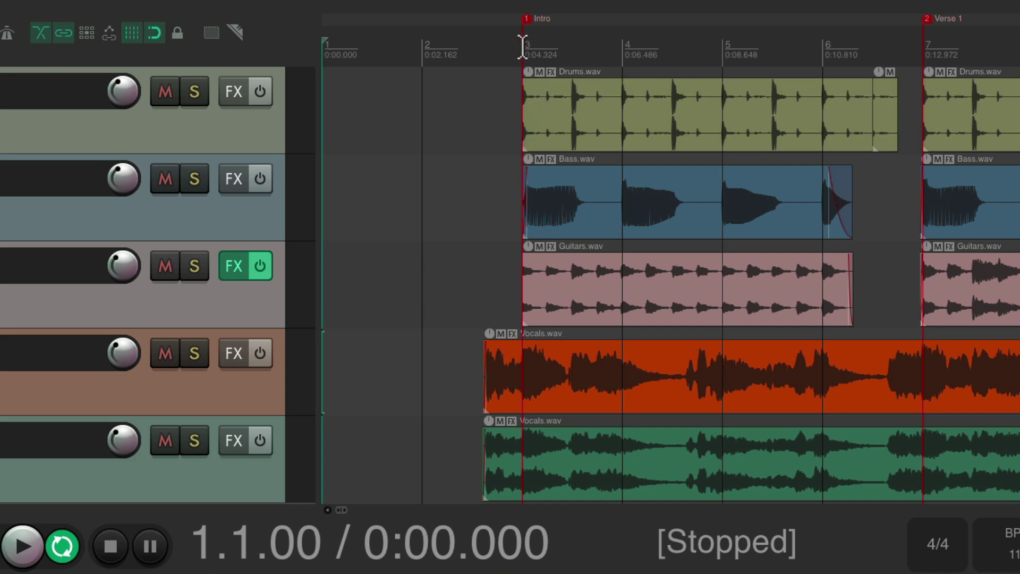
left_click(521, 47)
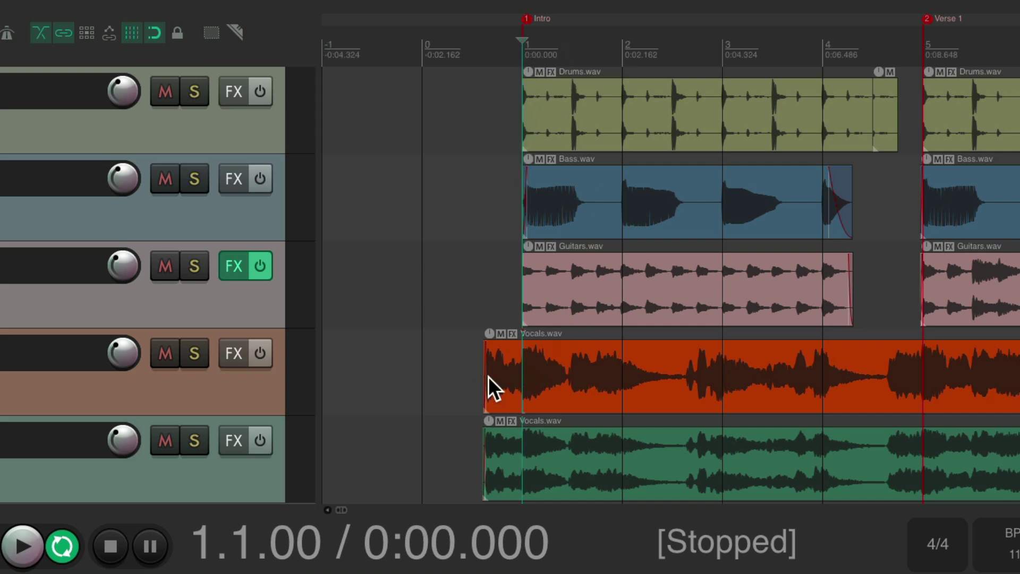
With snapping off, put the edit cursor at the vocal pickup and set 0:00 there (Alt+Shift+S).
left_click(153, 34)
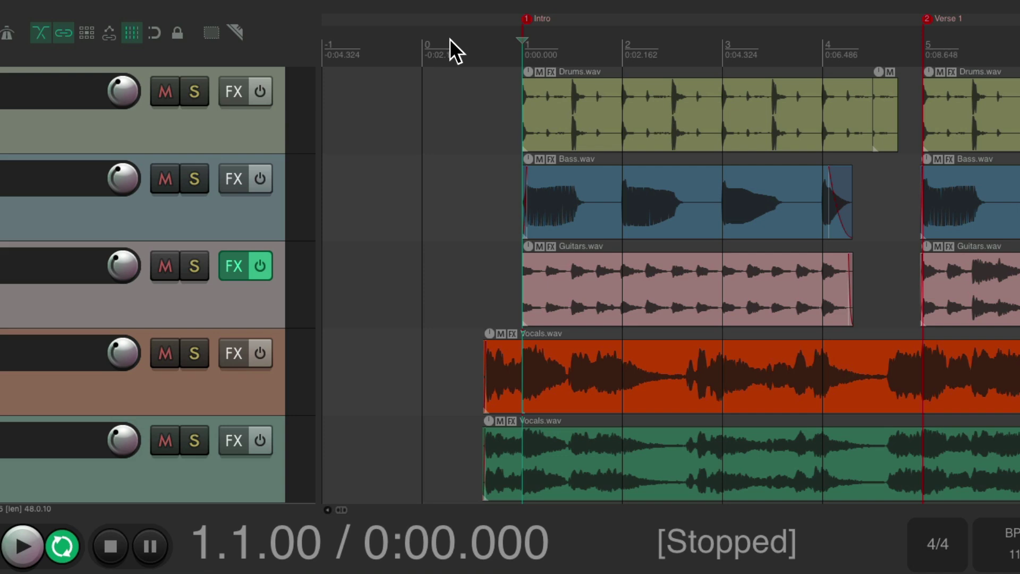
left_click_drag(476, 40, 484, 42)
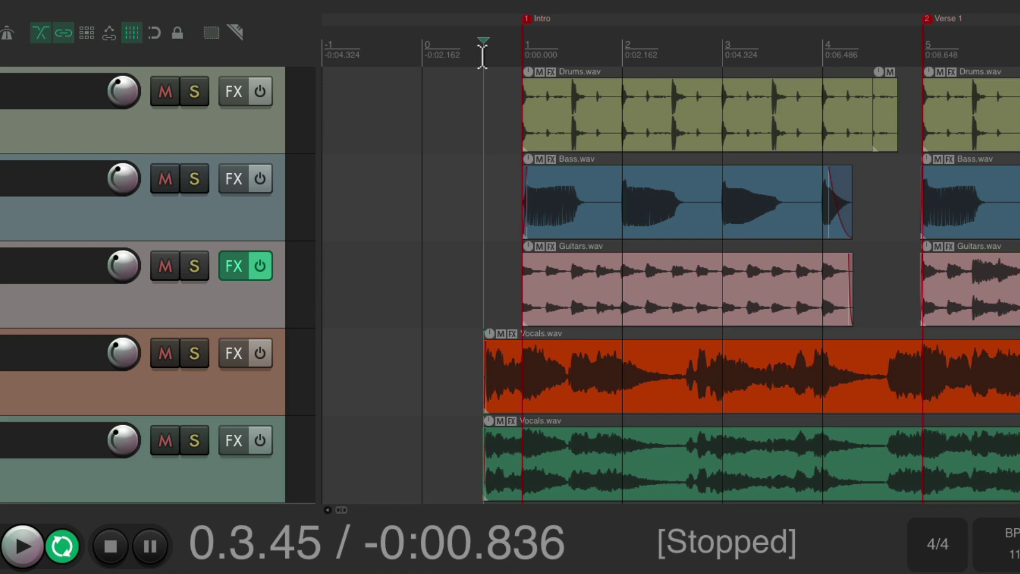
key("alt+shift+s")
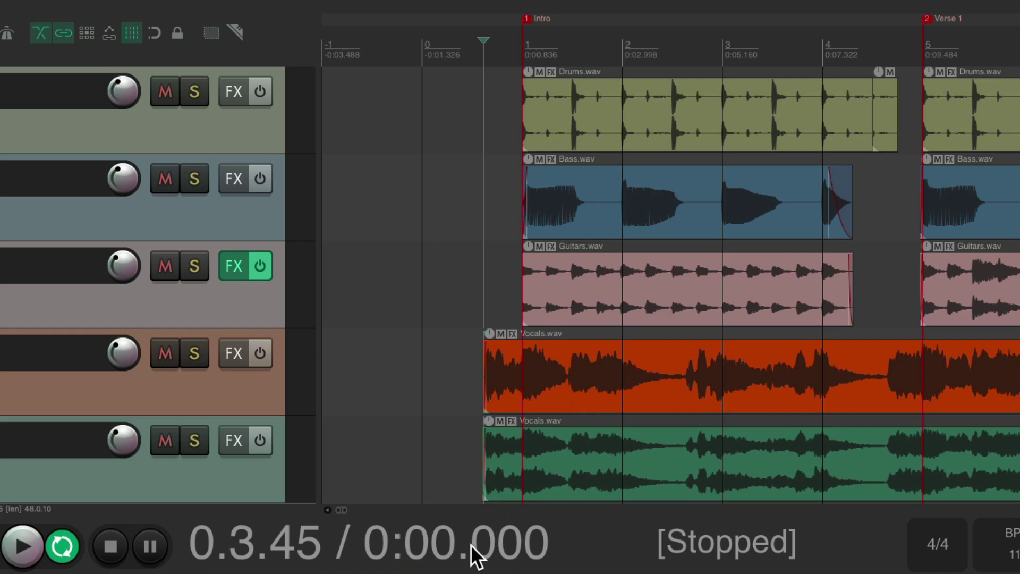
Play the project twice from the new zero, stopping each time.
key("space")
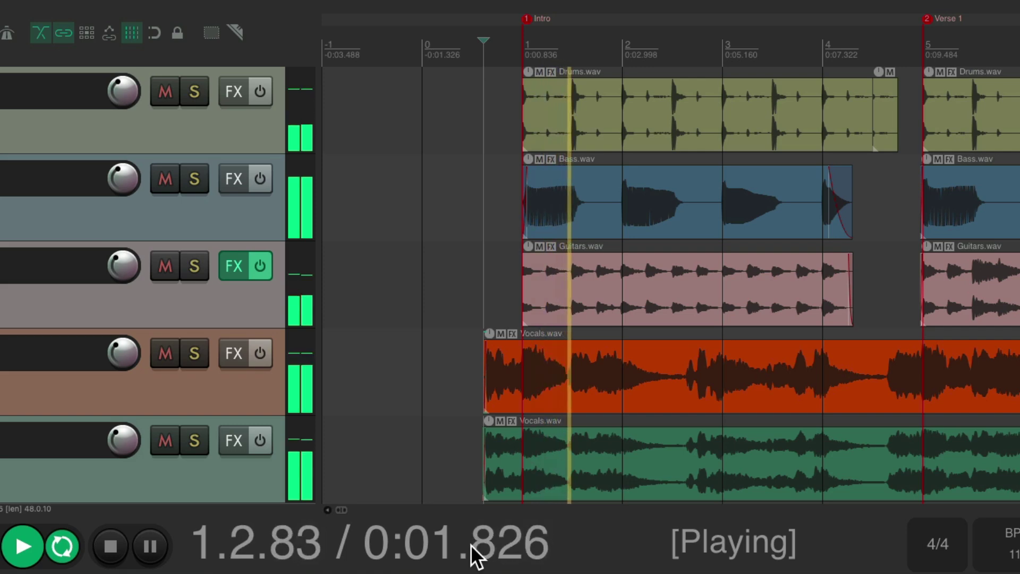
key("space")
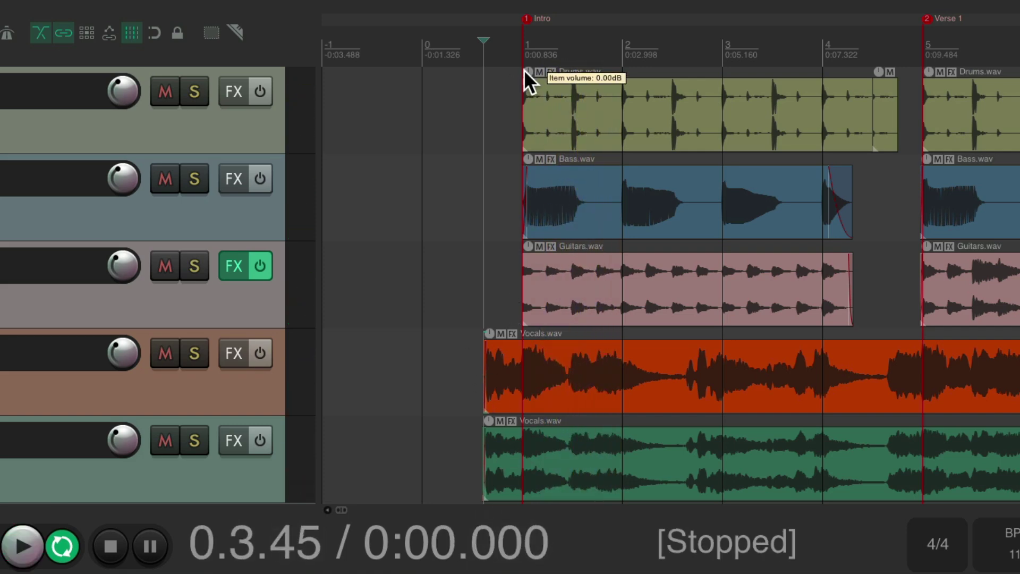
key("space")
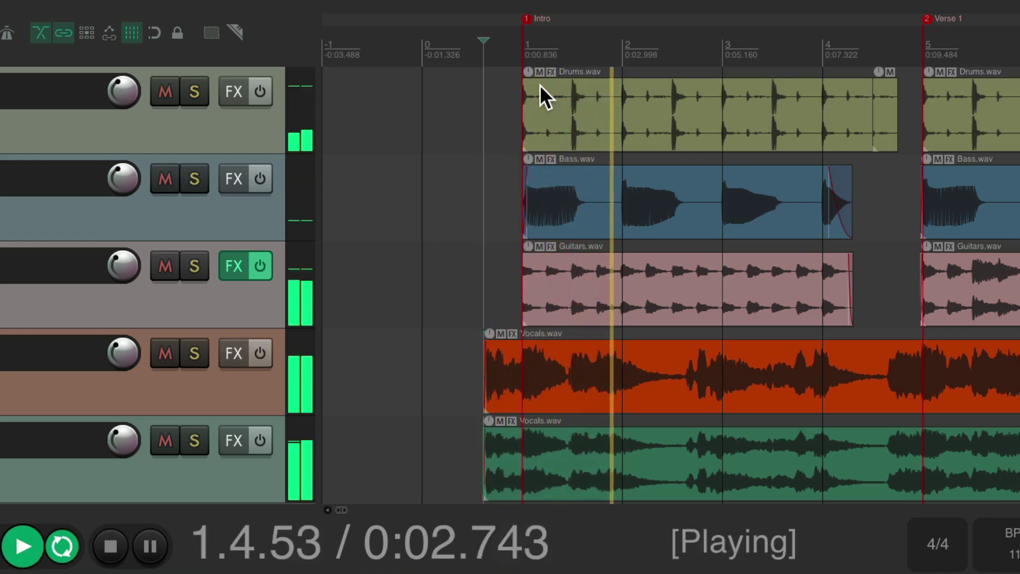
key("space")
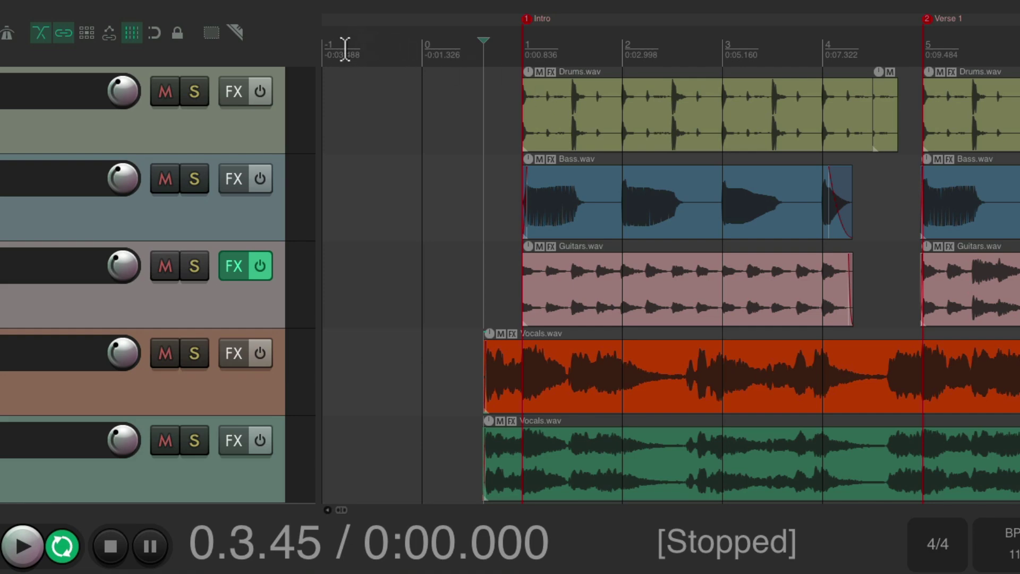
Reset bar 1 and 0:00 to the project start, then the Intro, and turn off ripple editing.
left_click(324, 53)
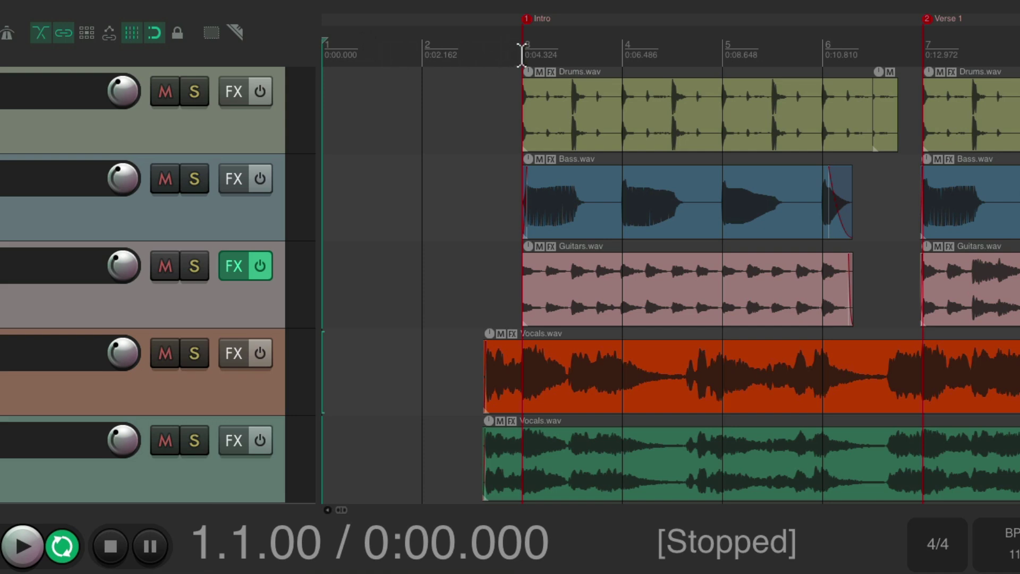
left_click(522, 52)
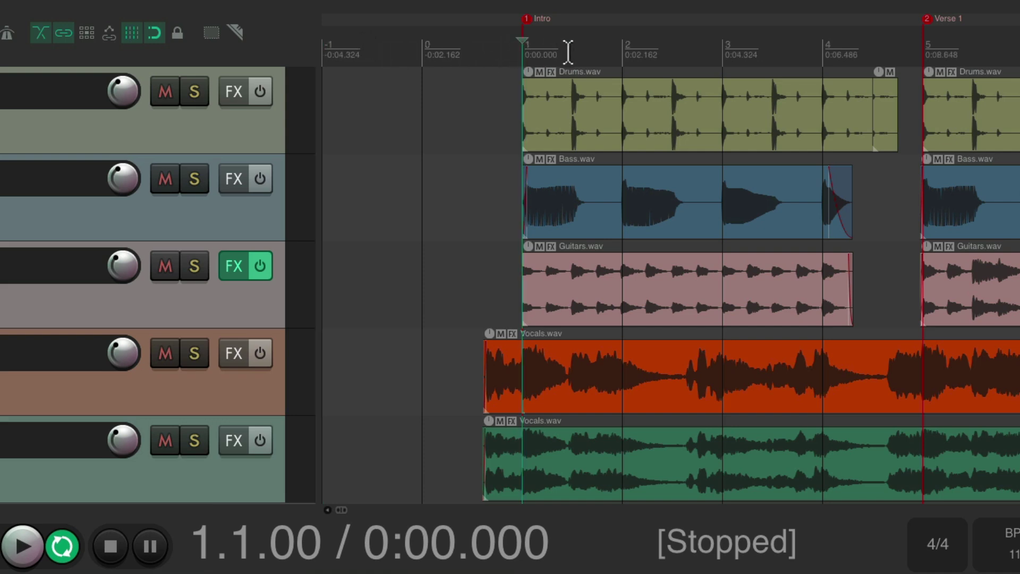
left_click(155, 34)
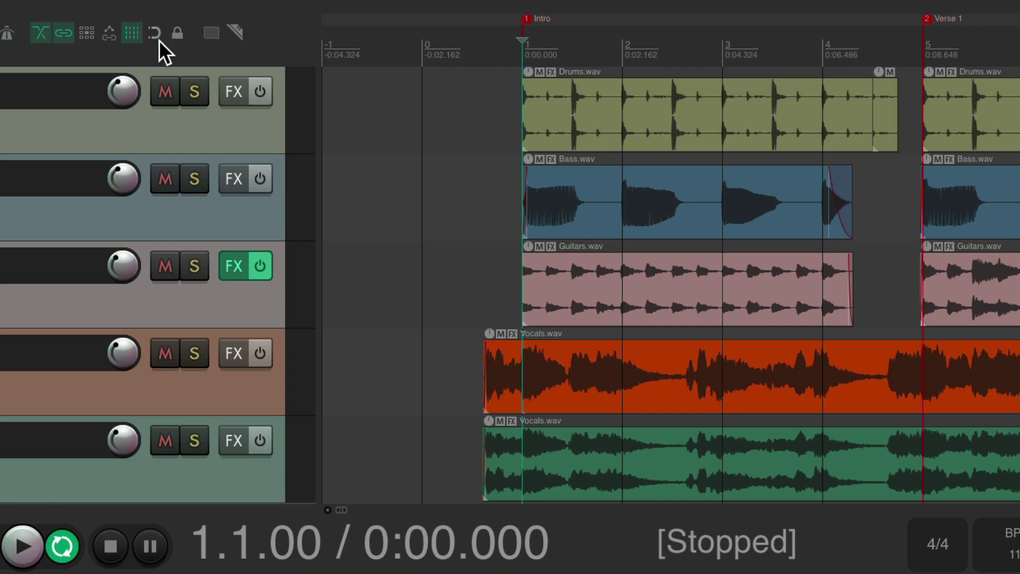
Line the edit point up with the vocal start, set 0:00 there, and play to check.
left_click(474, 53)
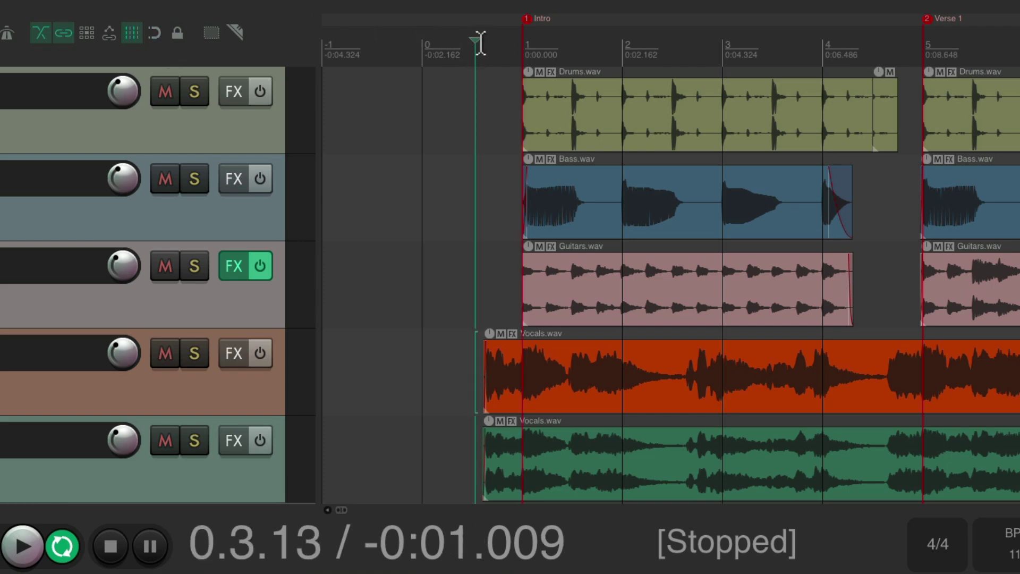
mouse_move(476, 39)
left_mouse_down()
mouse_move(489, 39)
mouse_move(480, 39)
left_mouse_up()
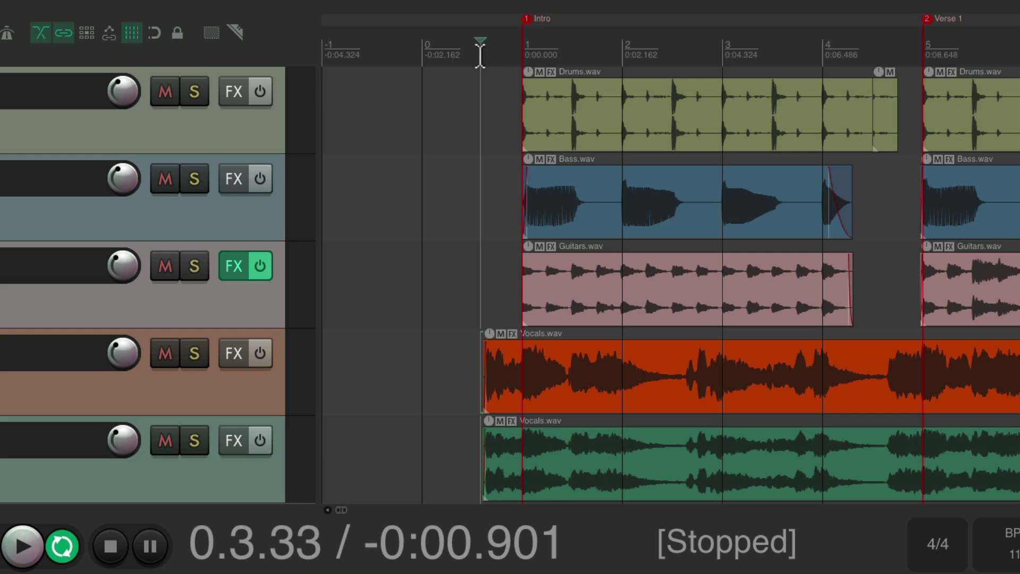
left_click(480, 54)
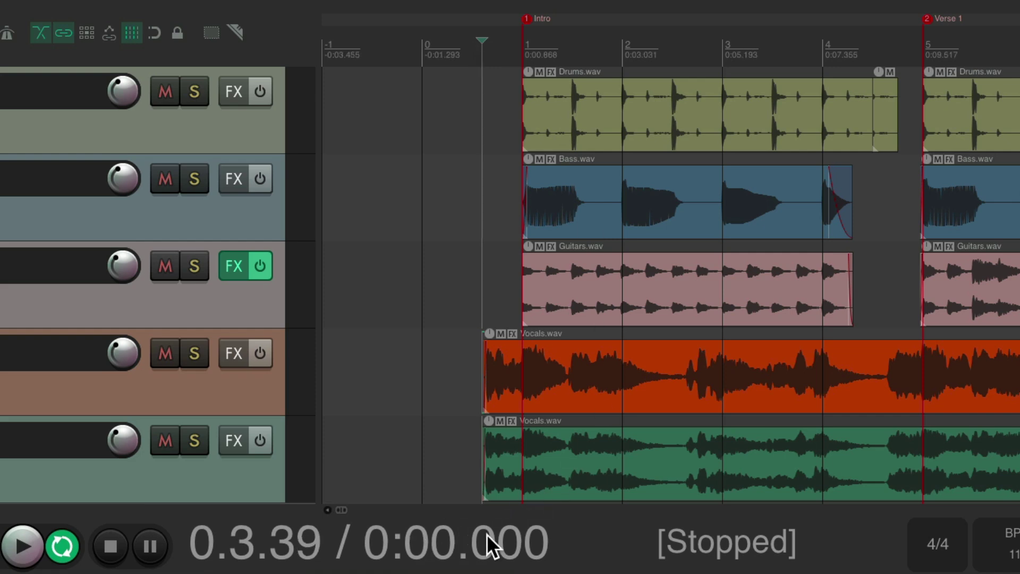
key("space")
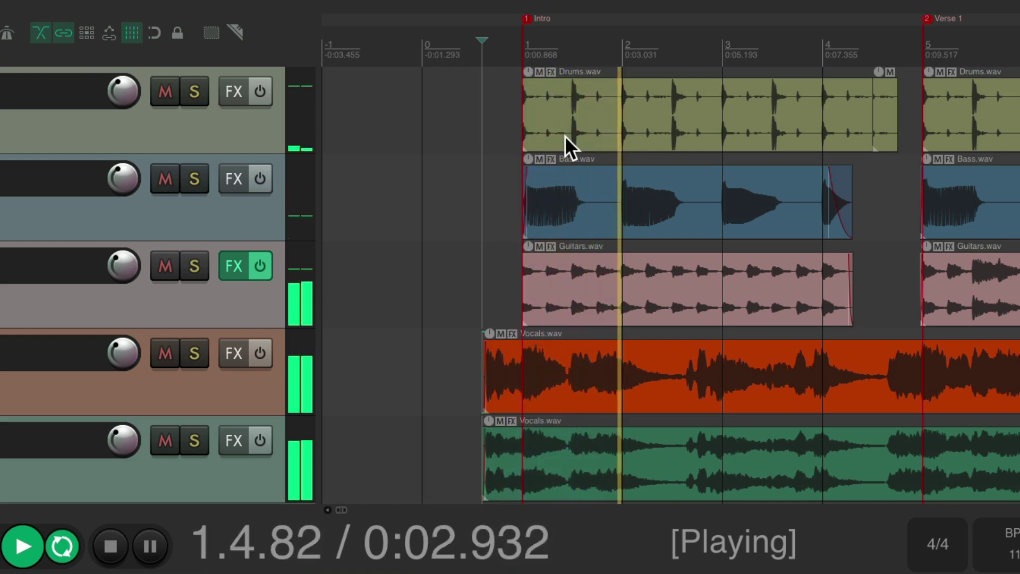
key("space")
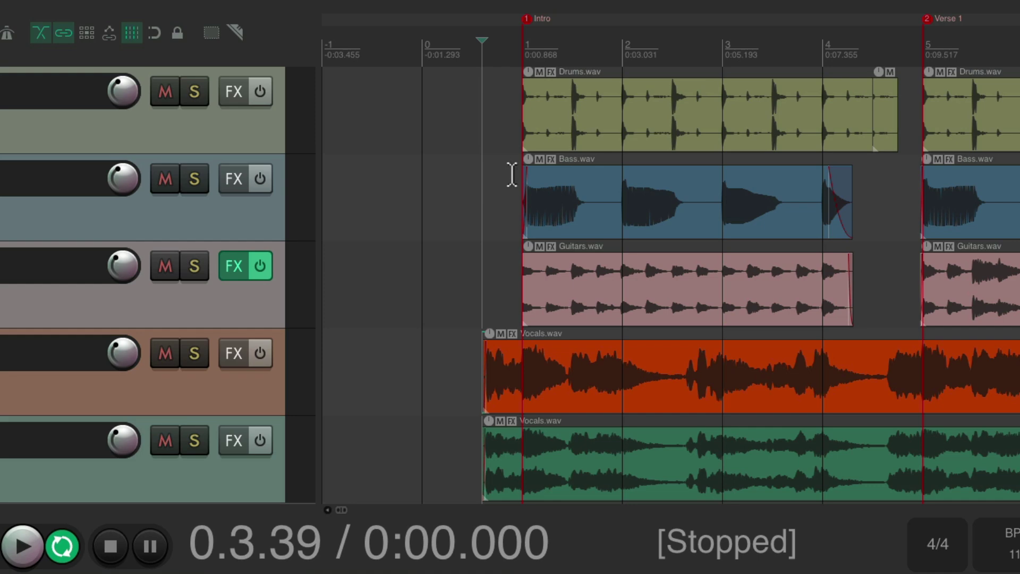
Nudge both selected Vocals items 4 measures later.
left_click_drag(510, 372, 603, 444)
key("n")
left_click(628, 150)
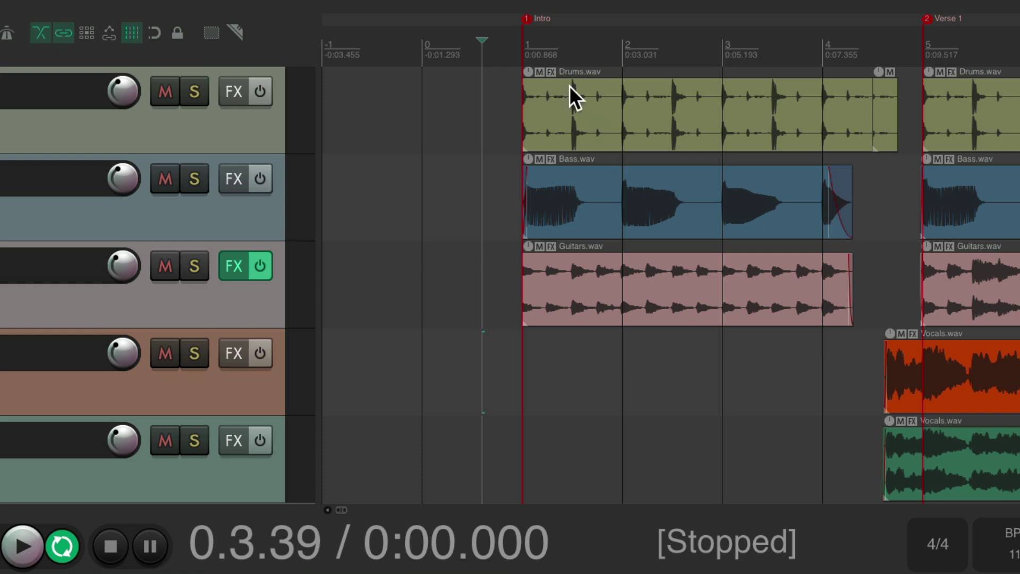
Set bar 1 and 0:00 at the Intro and audition from bar 1.
left_click(521, 52)
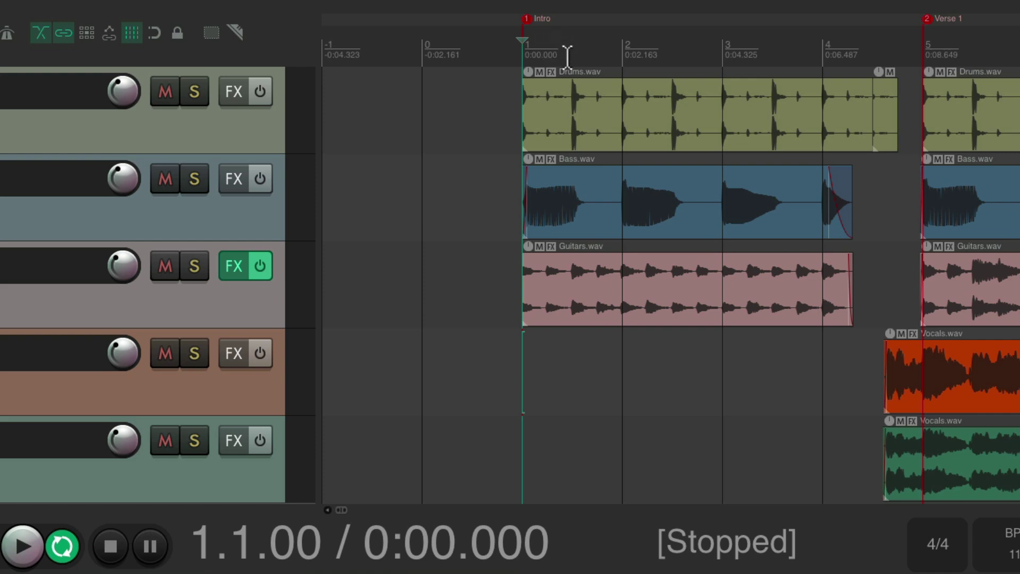
key("space")
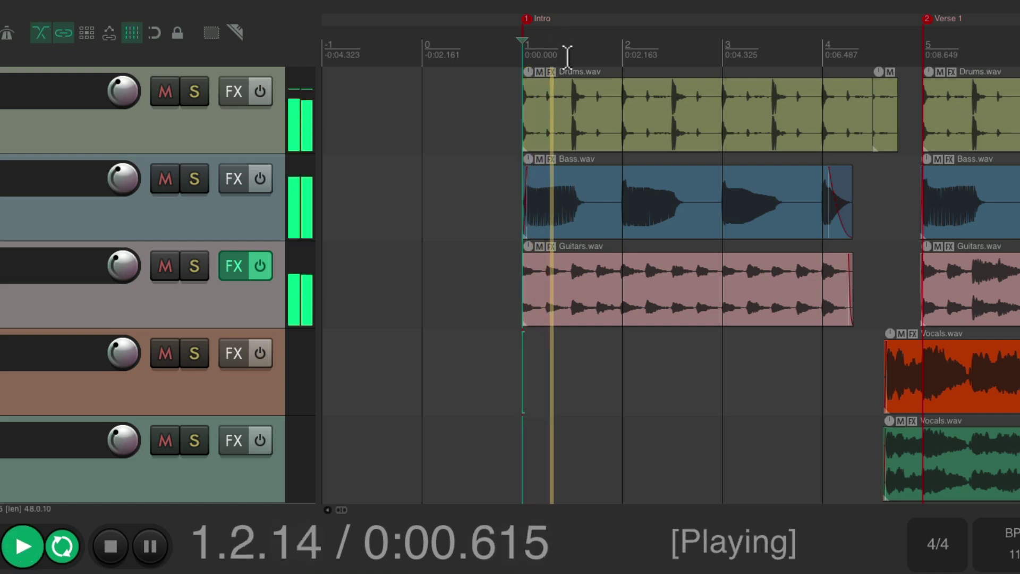
key("space")
Try re-zeroing at the second Intro bar, at Verse 1, and at the project start.
left_click(623, 51)
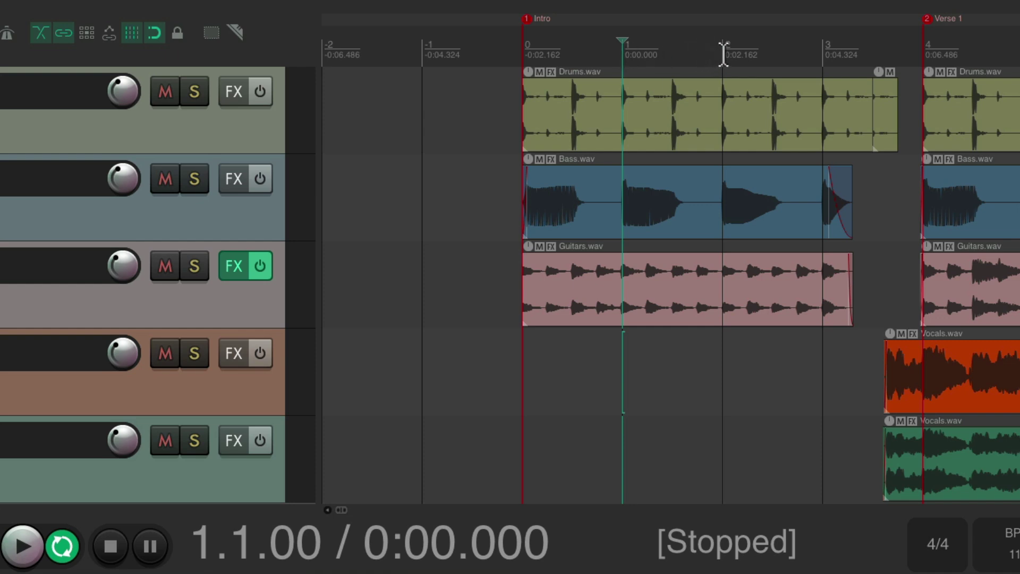
left_click(724, 52)
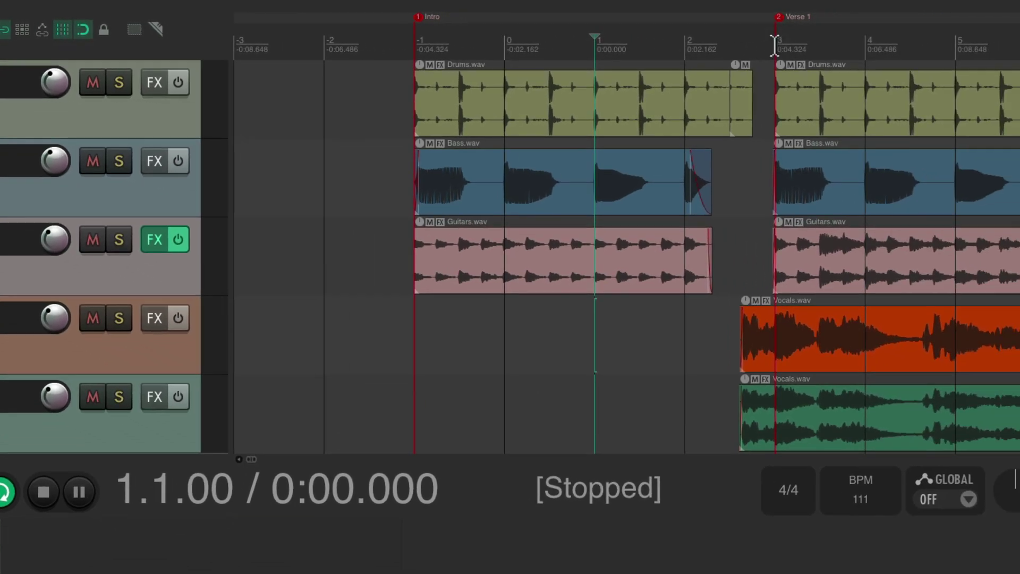
left_click(894, 49)
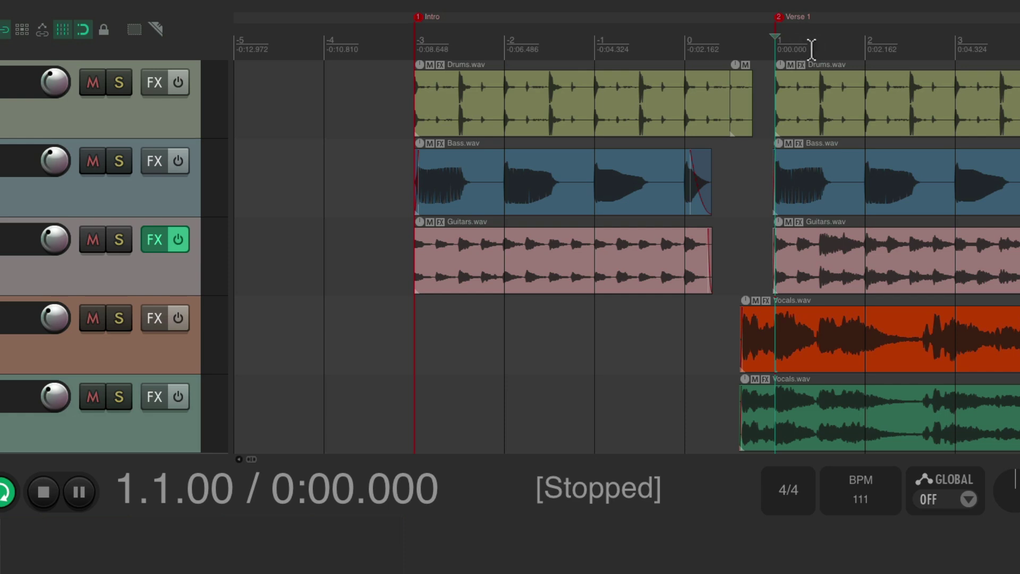
left_click(234, 49)
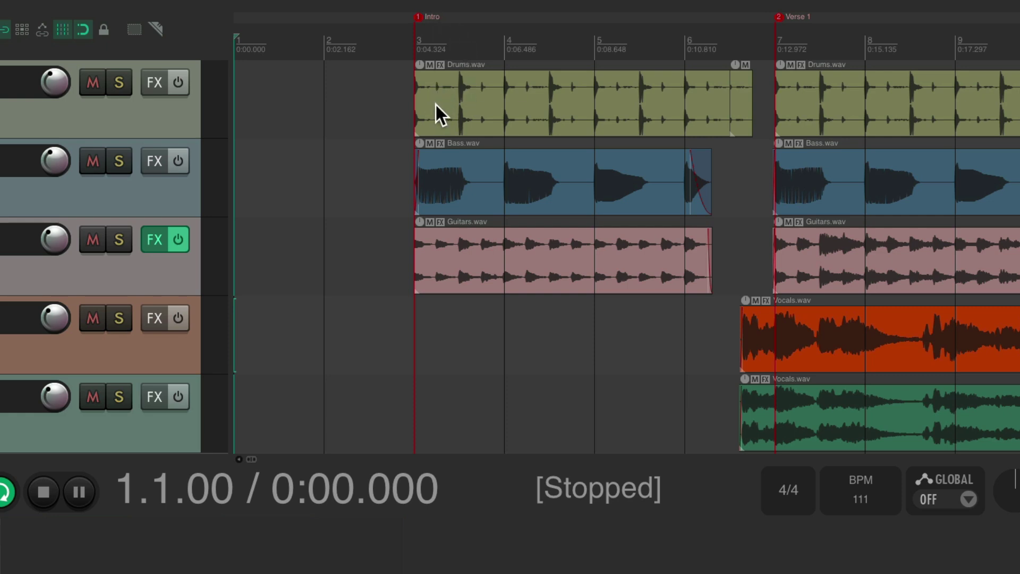
Set bar 1 and 0:00 back at the Intro, play from the start, and return to bar 1.
left_click(415, 43)
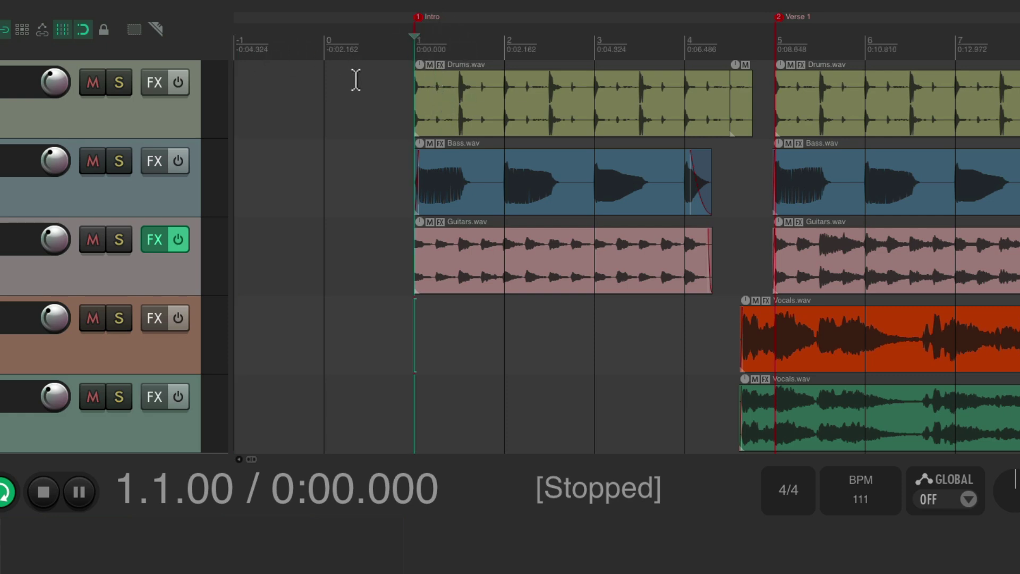
key("space")
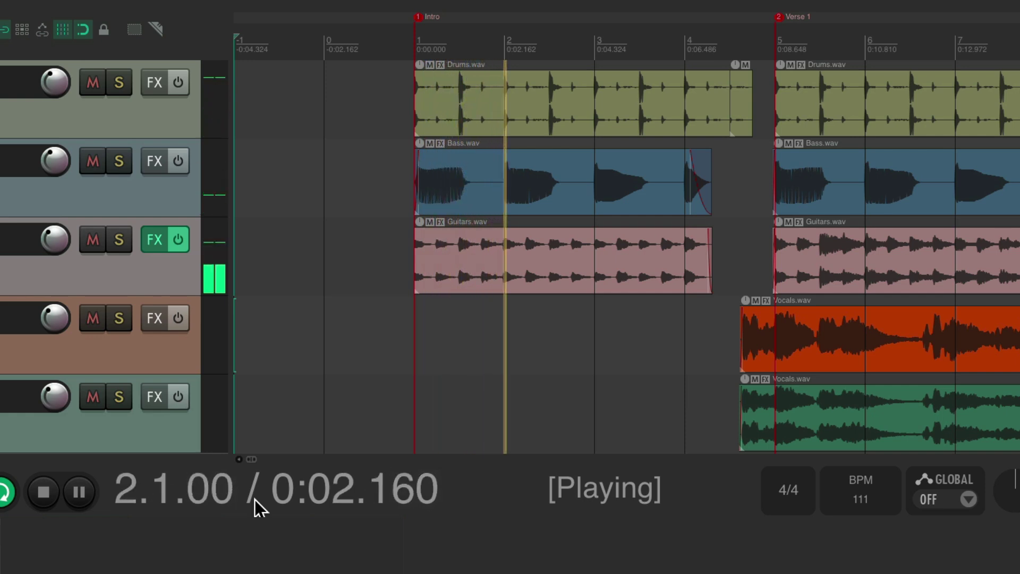
key("space")
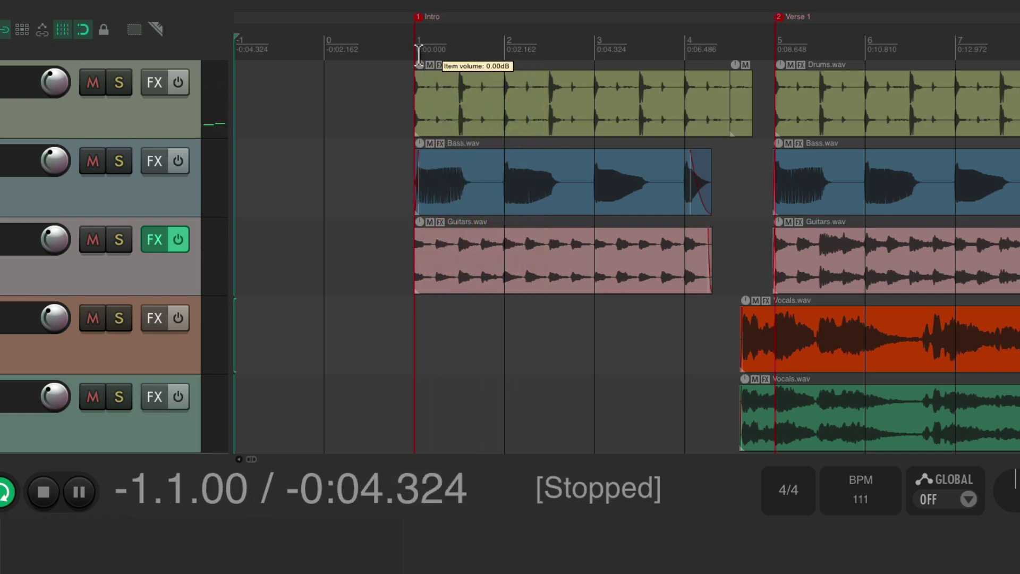
left_click(414, 42)
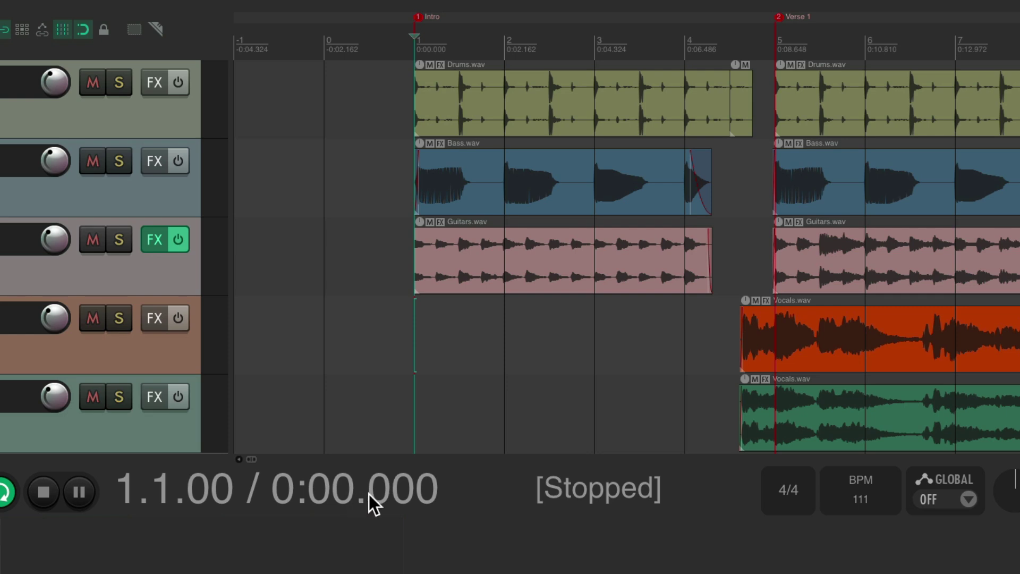
right_click(414, 47)
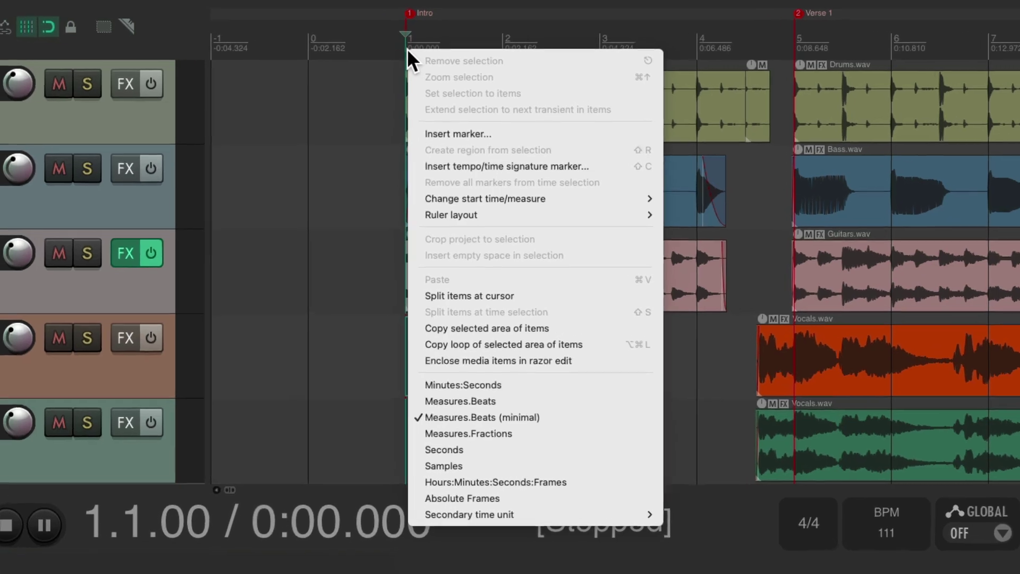
mouse_move(516, 189)
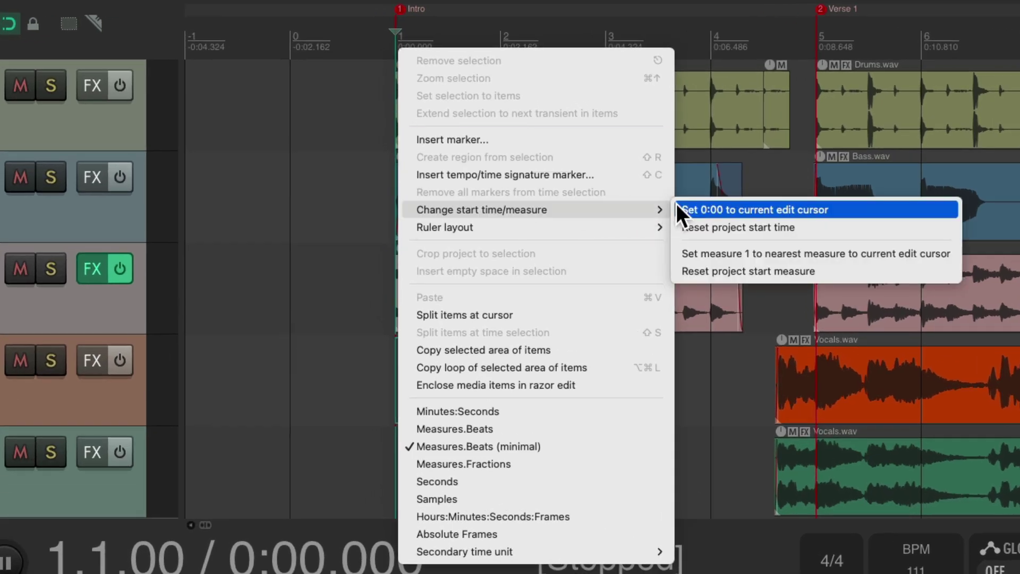
left_click(684, 251)
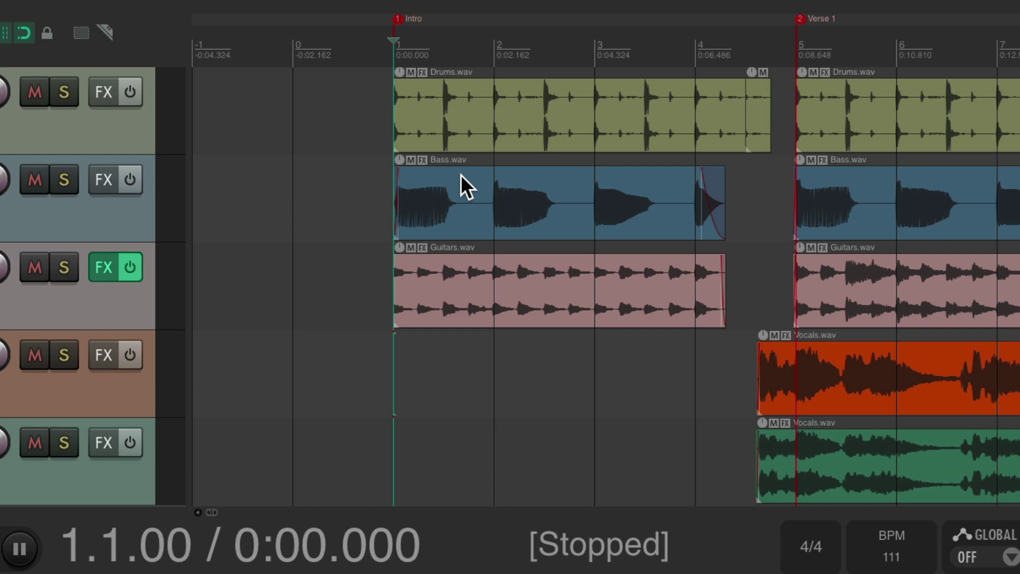
Test bar 1 at the project start and Verse 1, then return bar 1 and 0:00 to the Intro.
left_click(191, 55)
left_click(396, 55)
left_click(795, 49)
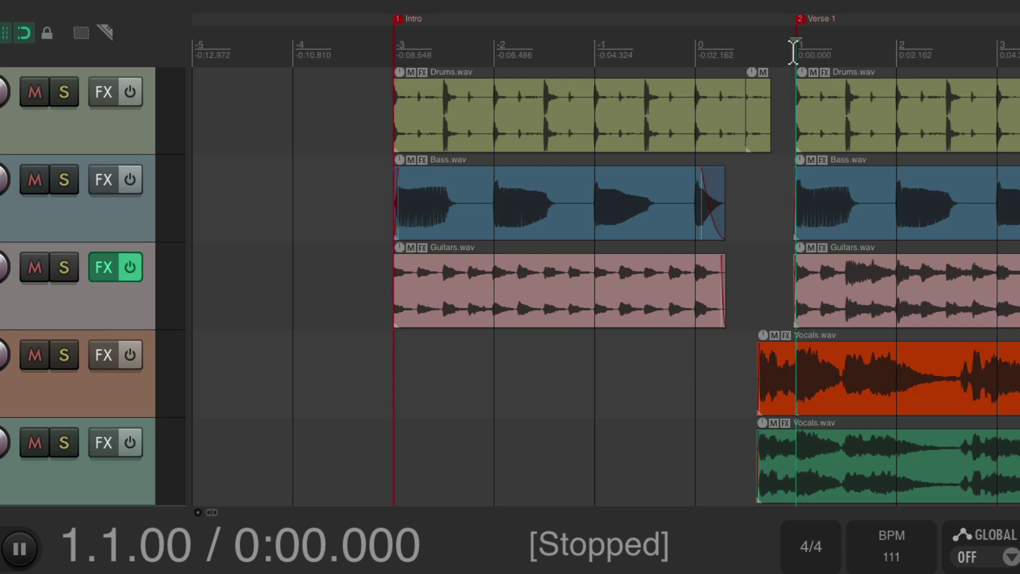
left_click(393, 51)
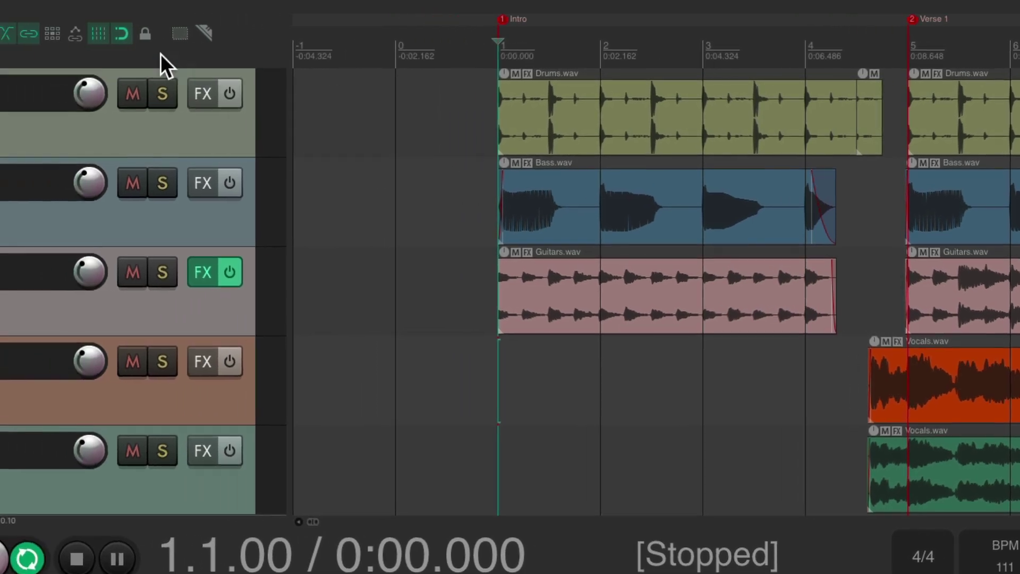
Align the edit point with the moved vocal start before Verse 1 and set 0:00 there.
left_click(23, 33)
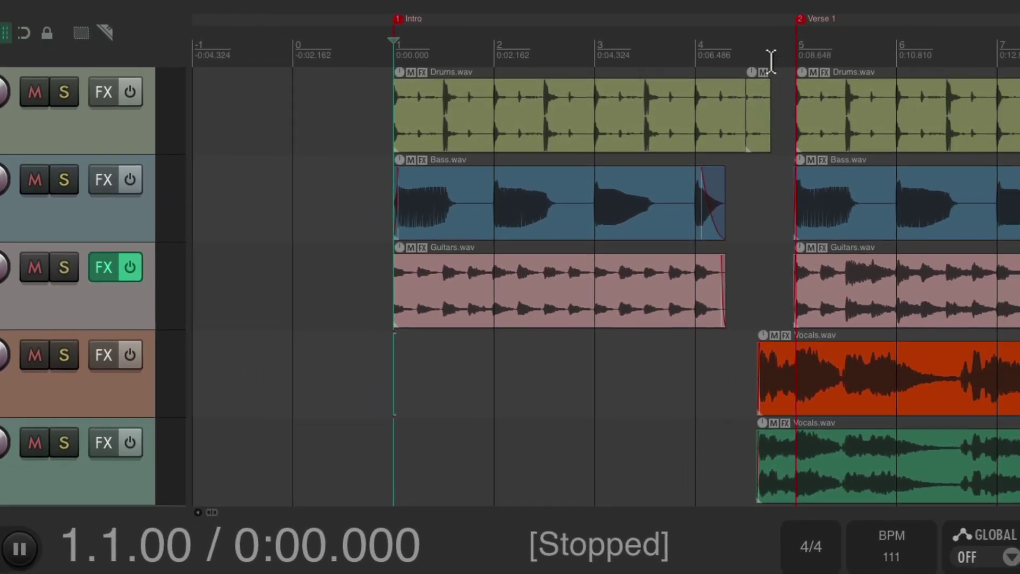
left_click(796, 45)
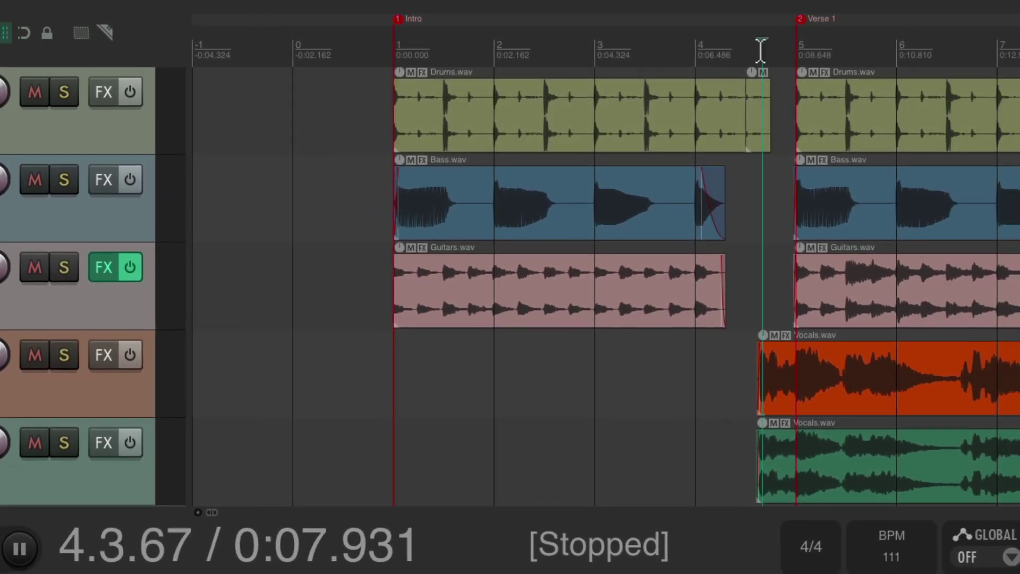
mouse_move(763, 41)
left_mouse_down()
mouse_move(770, 36)
mouse_move(755, 42)
left_mouse_up()
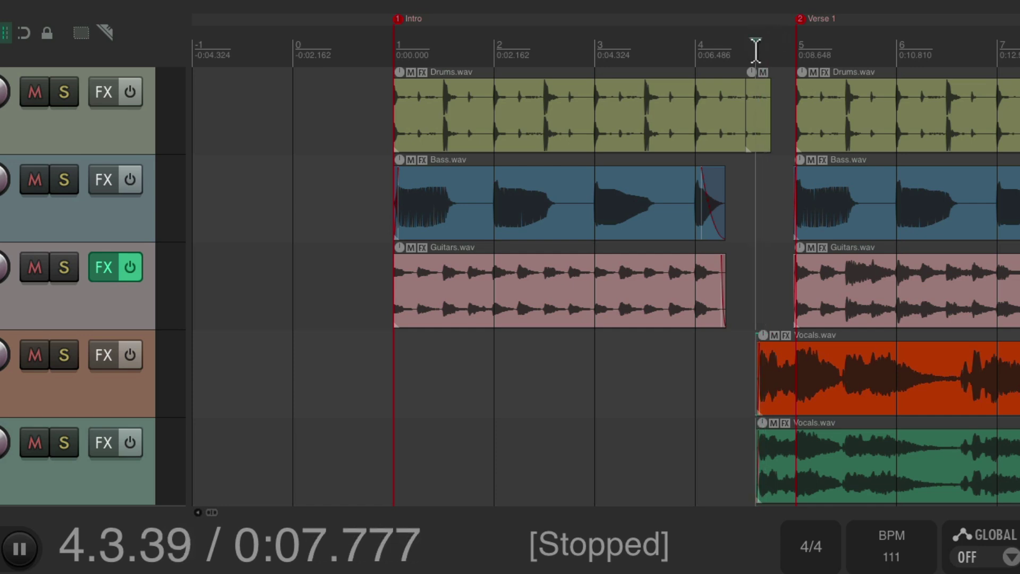
left_click(755, 51)
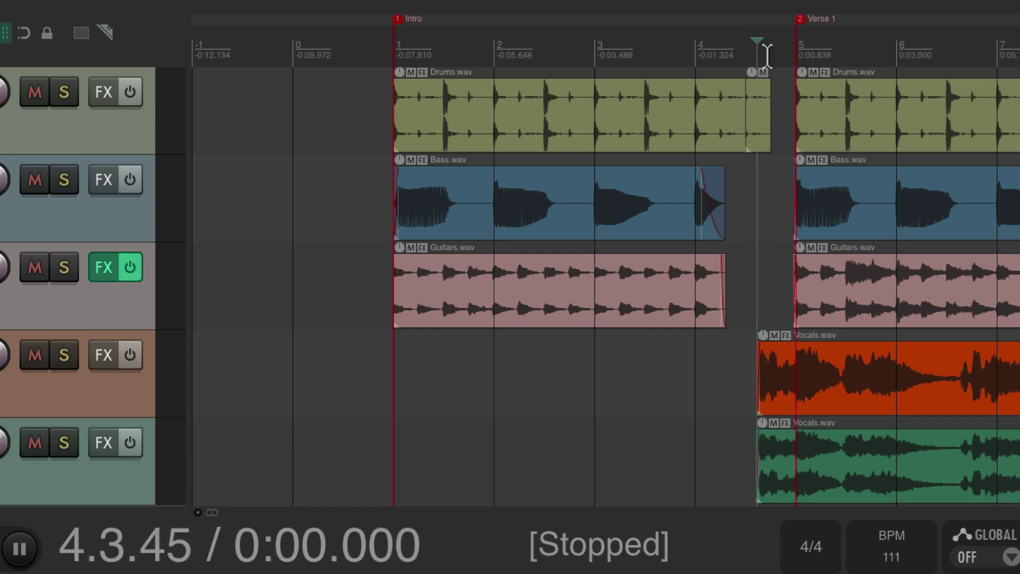